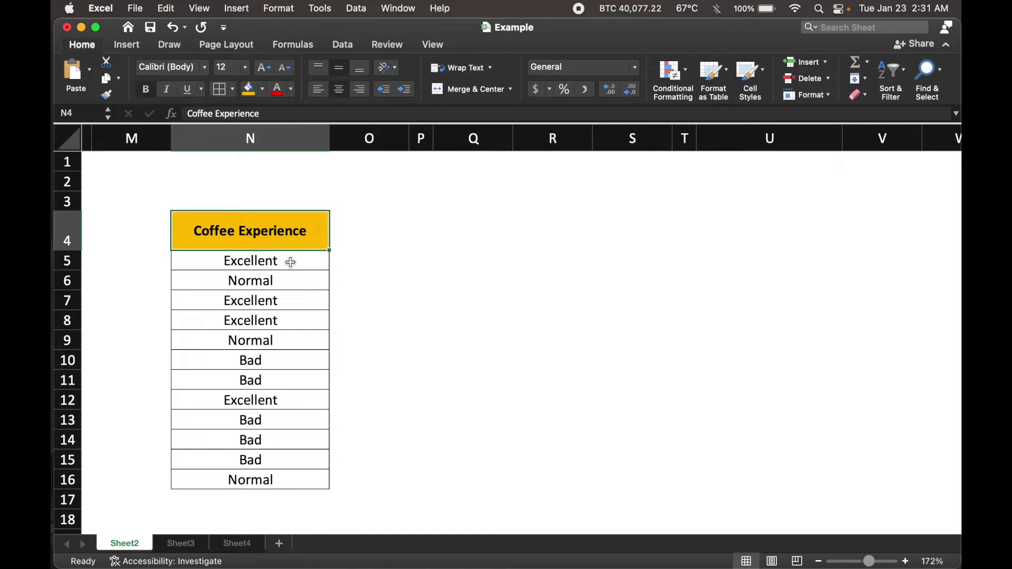
Select the daily cups values from F5 down the column
scroll(291, 262, "left", 10)
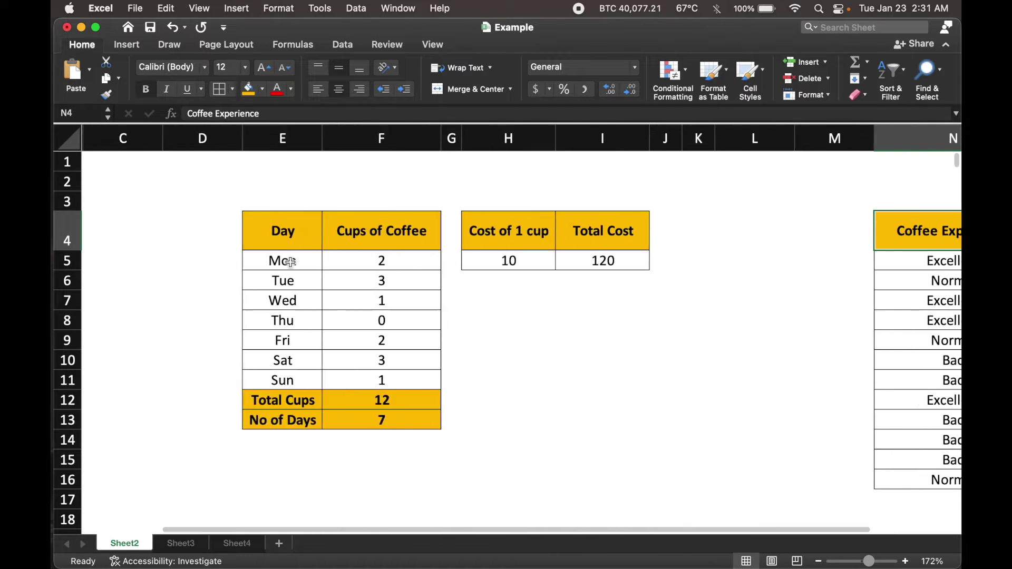
left_click(291, 262)
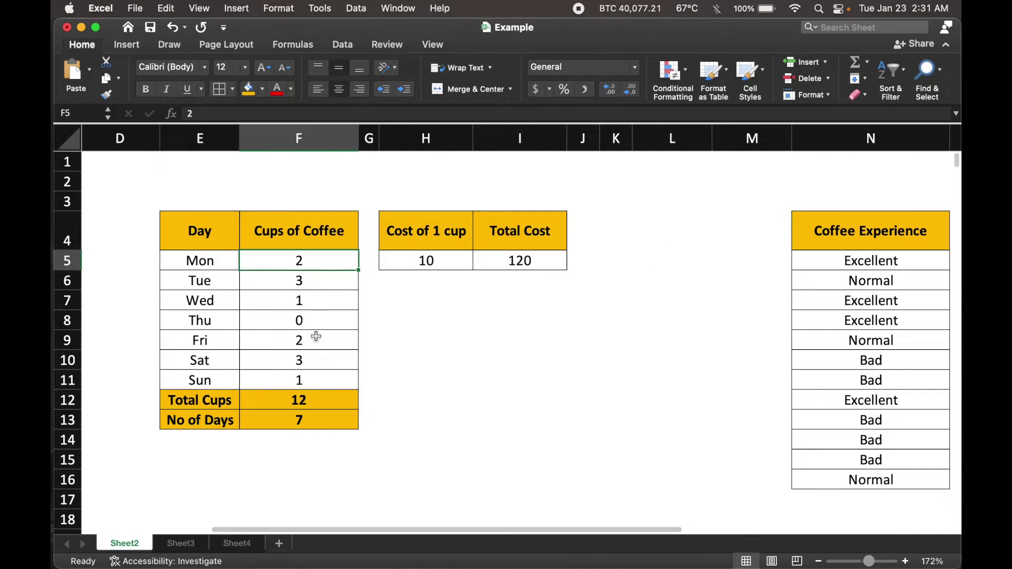
left_click(304, 380, "shift")
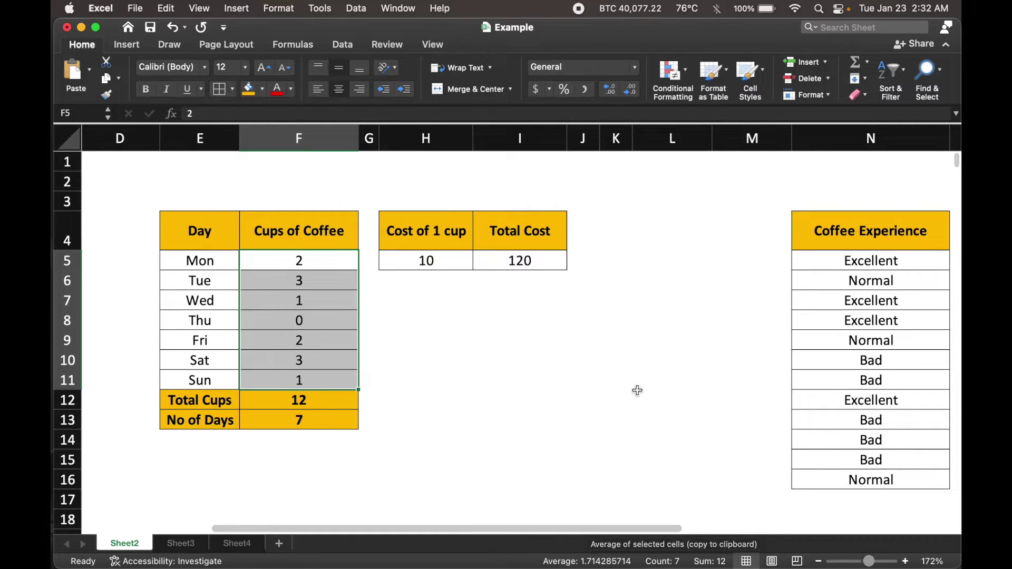
Type the heading 'Experience' in cell Q4, beside the Coffee Experience ratings
scroll(643, 385, "right", 10)
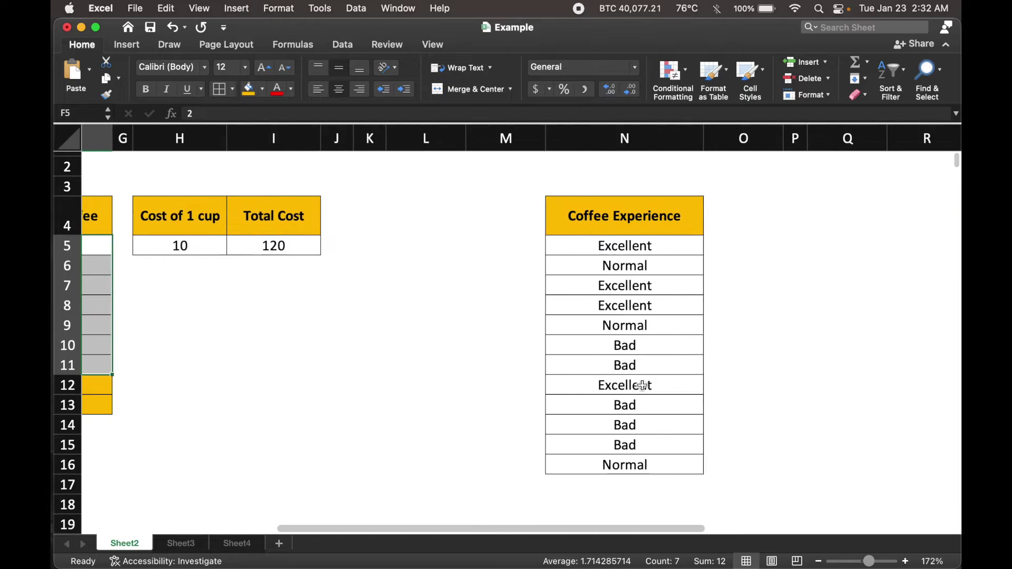
scroll(643, 386, "right", 3)
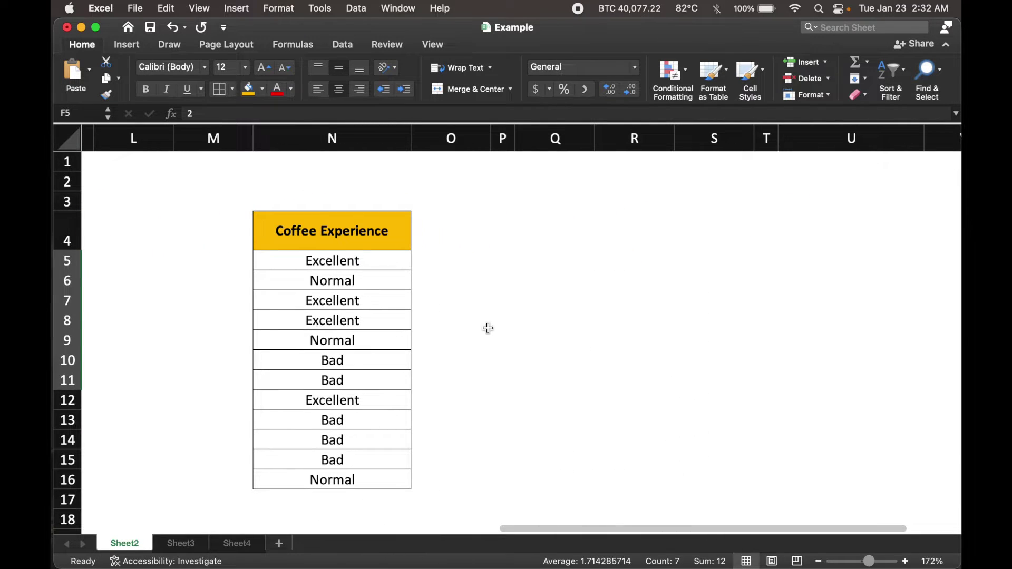
left_click(379, 264)
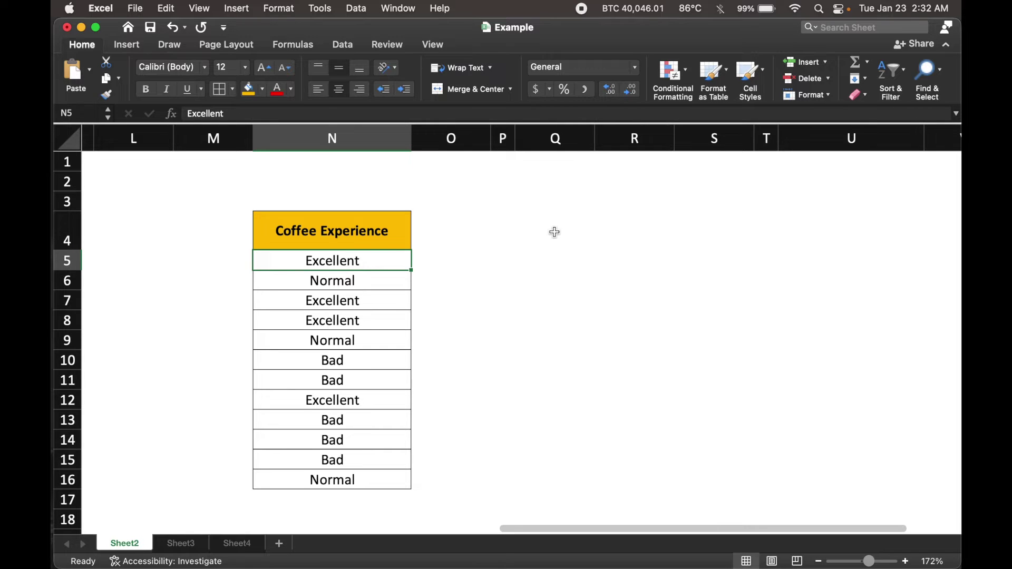
left_click(555, 233)
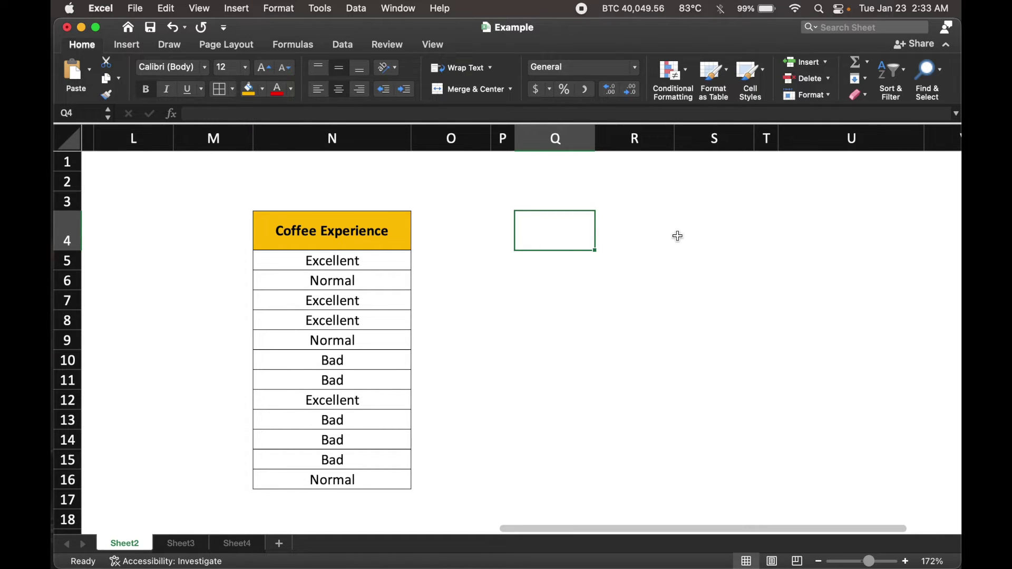
type("Expe")
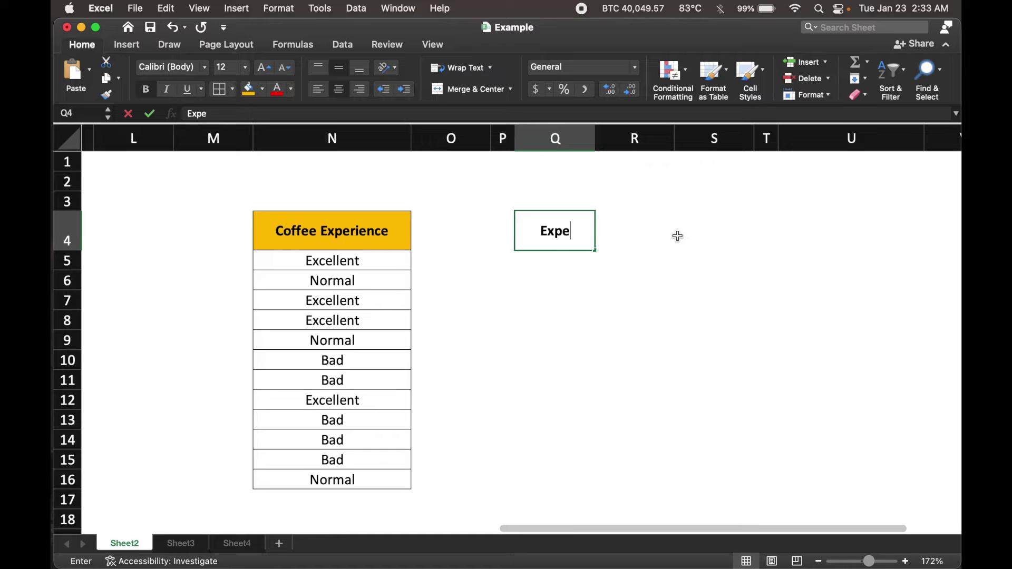
type("rience")
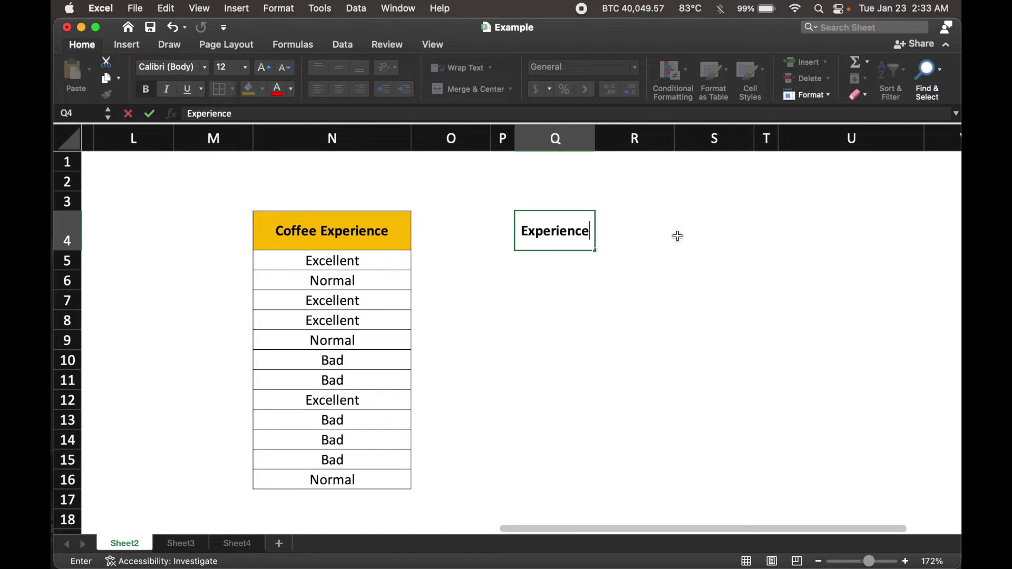
Enter the Code heading and the rows Excellent 3, Normal 2, Bad 1 under Experience
key("Tab")
type("Code")
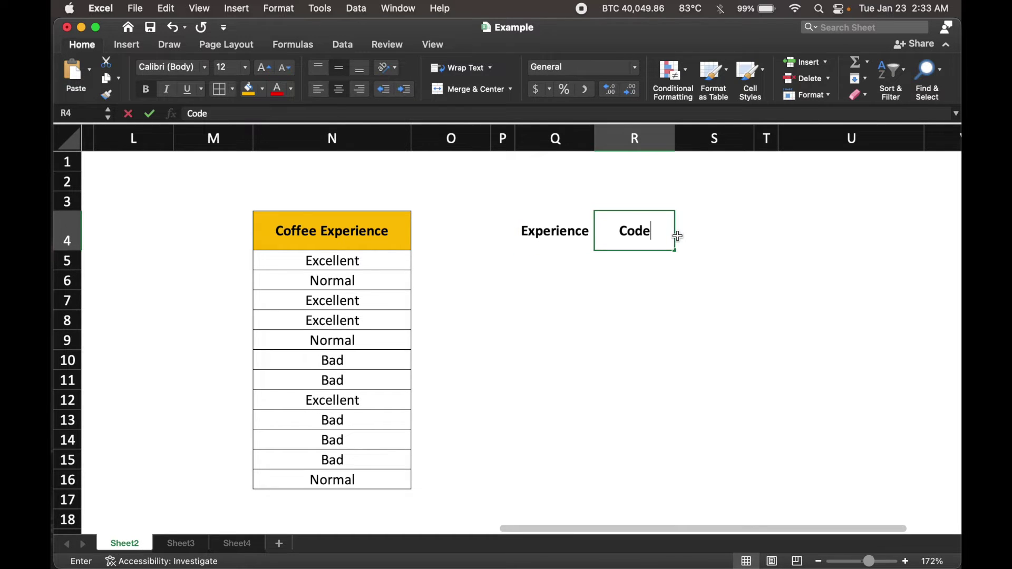
key("Return")
type("E")
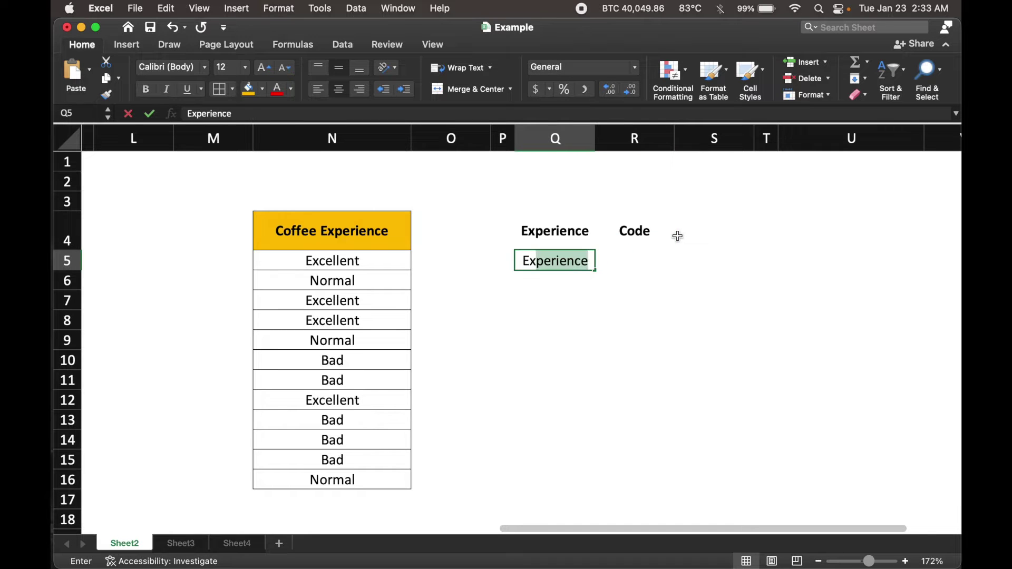
type("xcellent")
key("Tab")
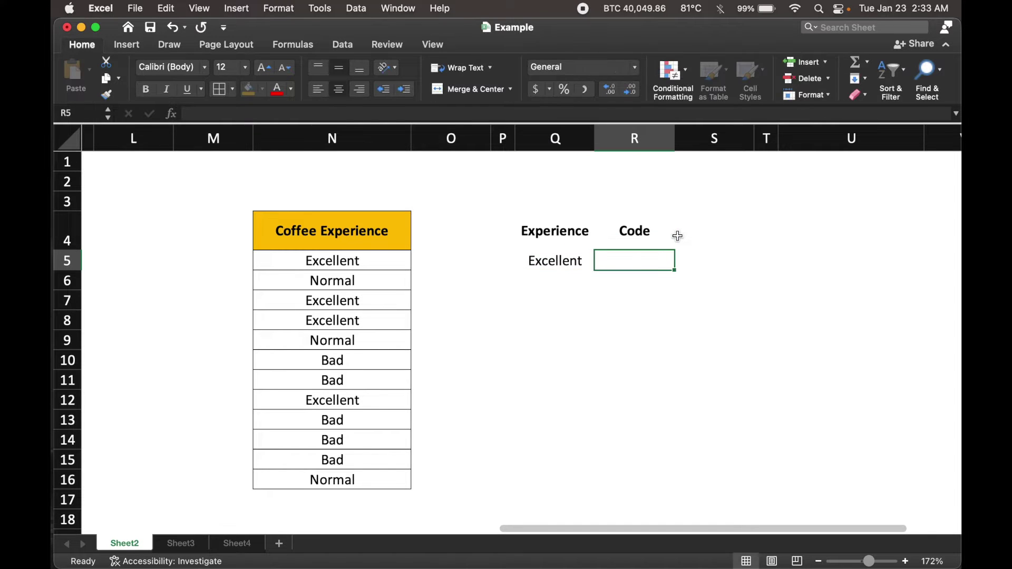
type("3")
key("Return")
type("Normal")
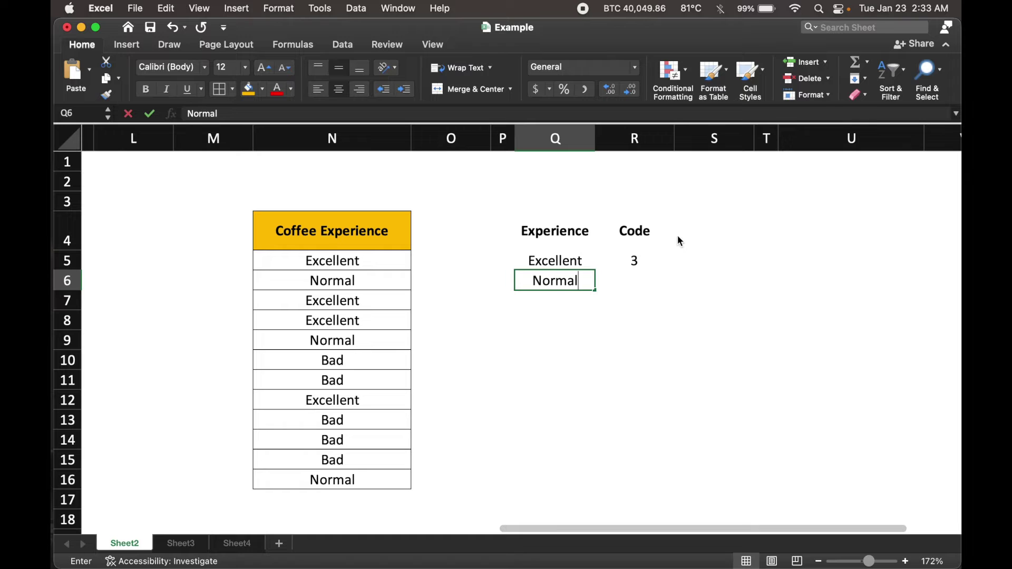
key("Tab")
type("2")
key("Return")
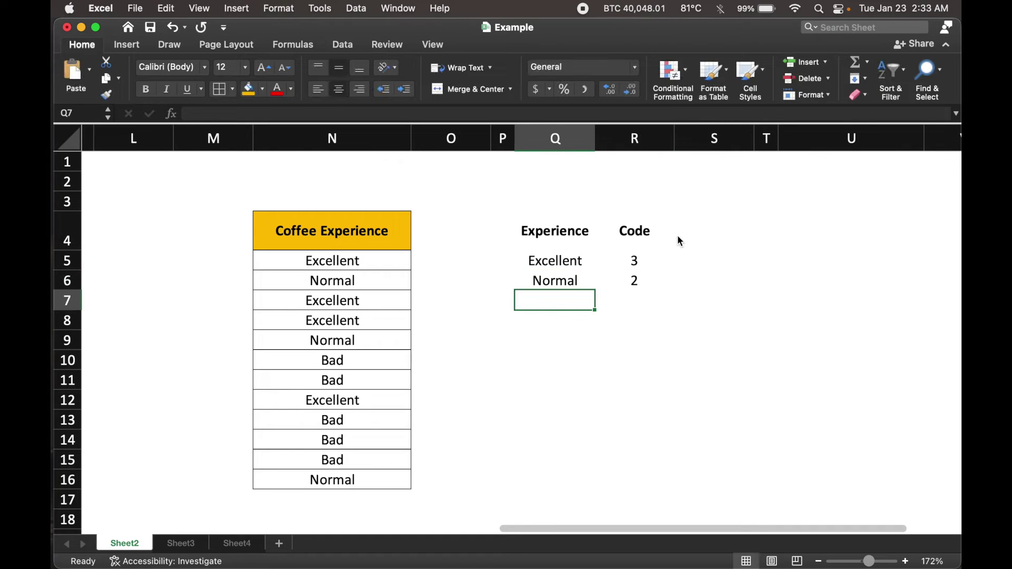
type("Bad")
key("Tab")
type("1")
Apply All Borders to Q4:R7 and fill the Q4:R4 header cells yellow
key("shift+Up")
key("shift+Up")
key("shift+Up")
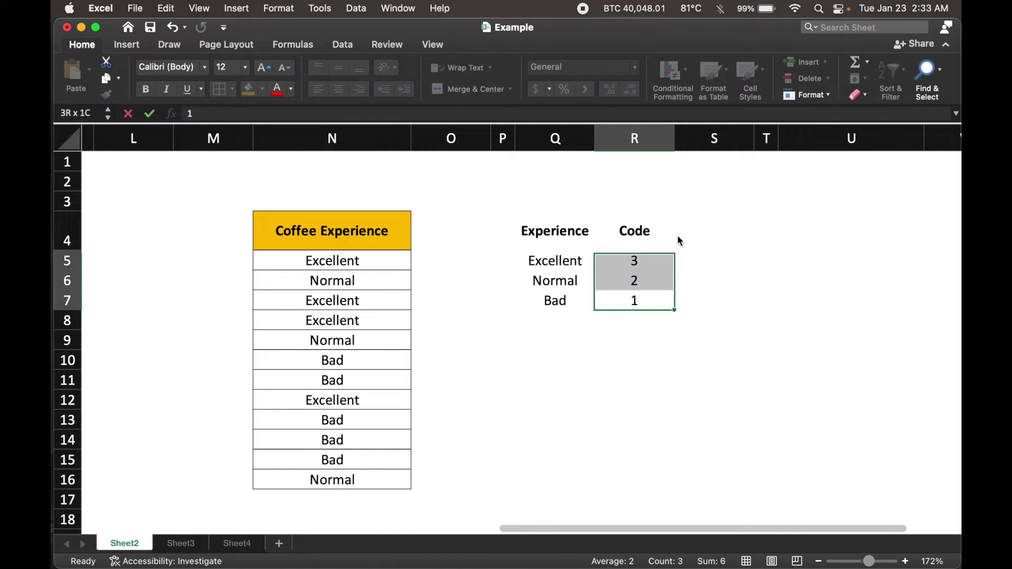
key("shift+Left")
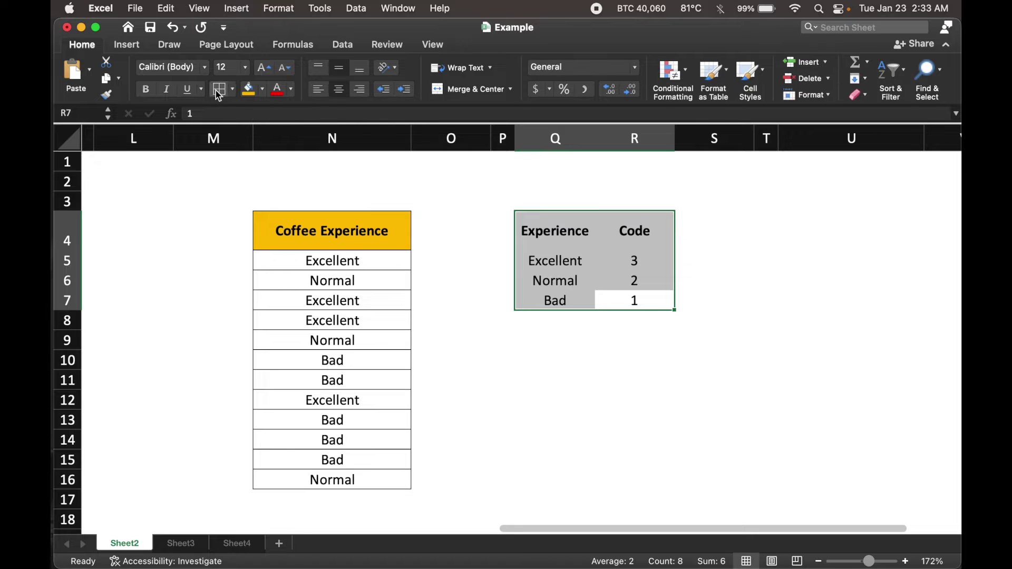
left_click(219, 95)
key("Up")
key("Up")
key("Up")
key("shift+Left")
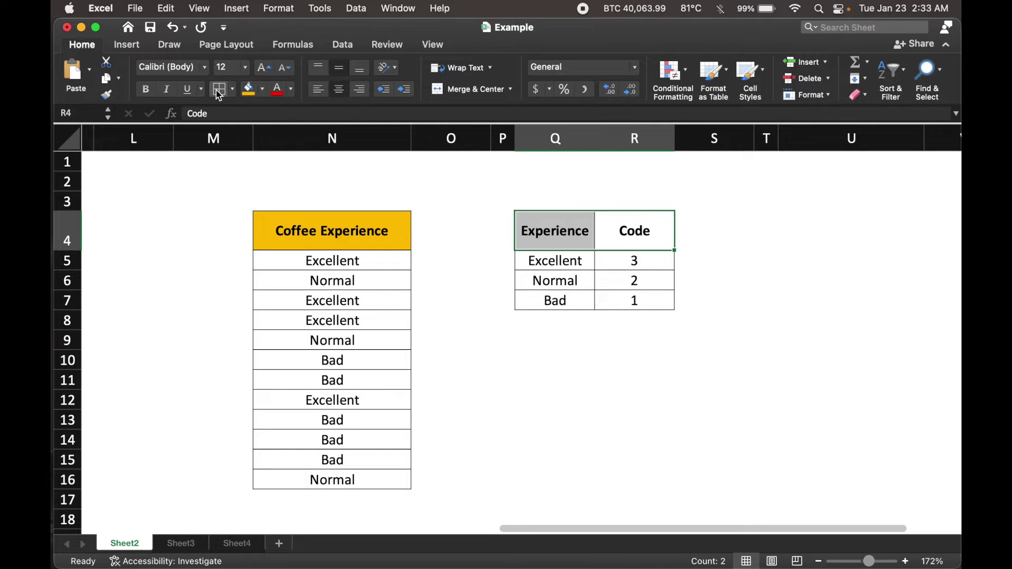
left_click(248, 89)
left_click(739, 236)
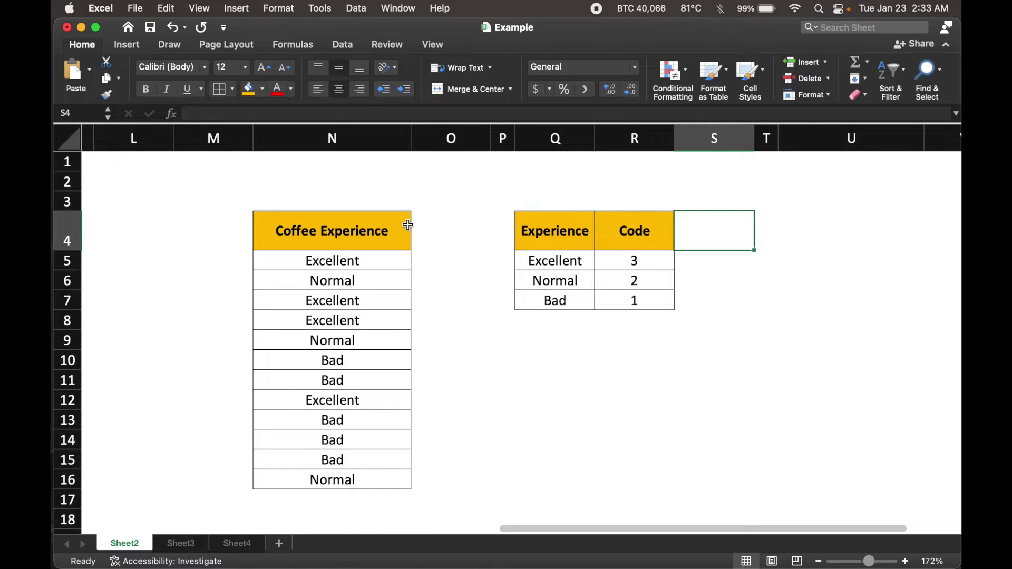
Copy the Coffee Experience heading and its twelve ratings from N4:N16 into U4:U16
left_click(381, 230)
key("super+c")
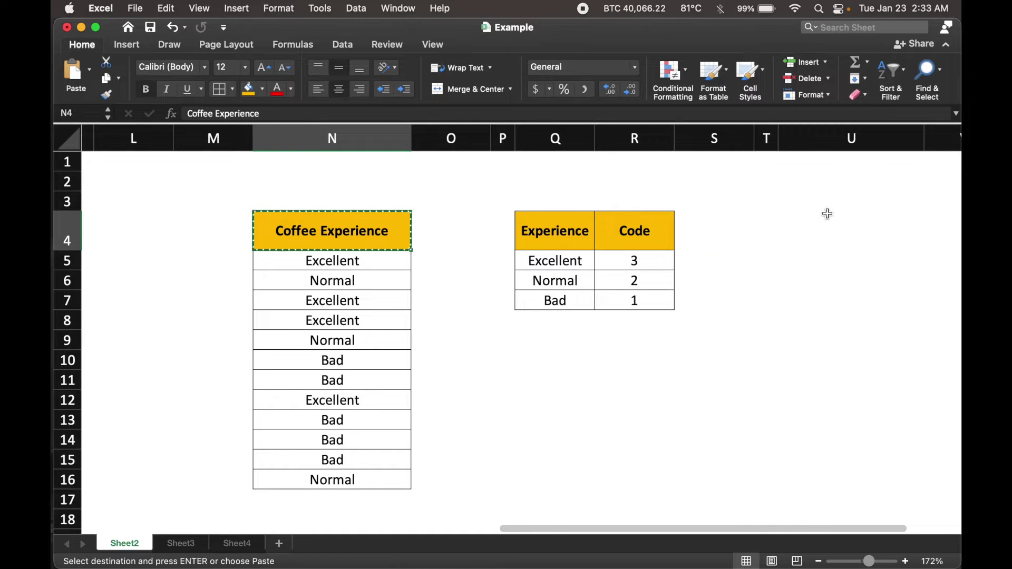
left_click(828, 213)
key("super+v")
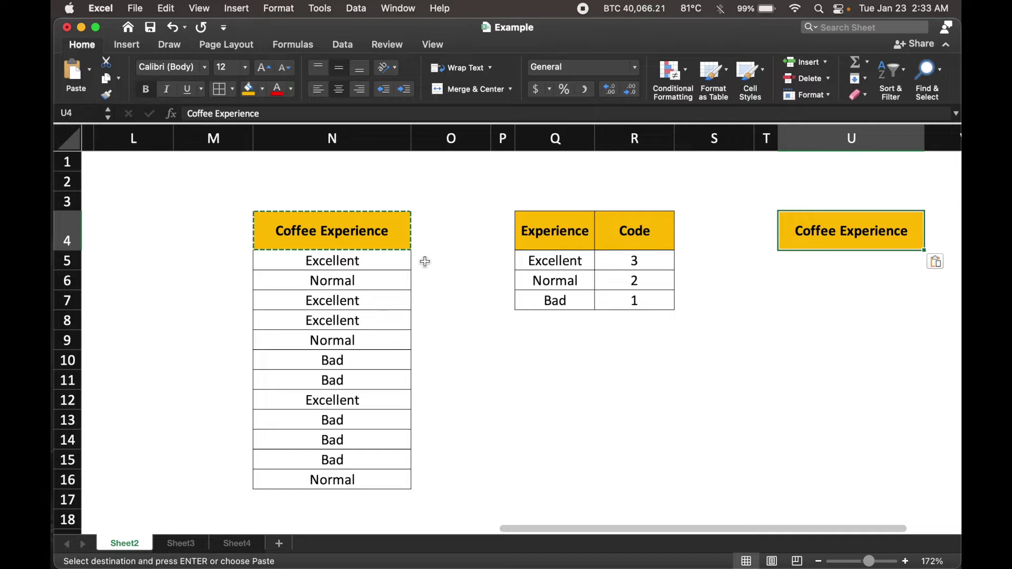
left_click(390, 262)
left_click(350, 474, "shift")
key("super+c")
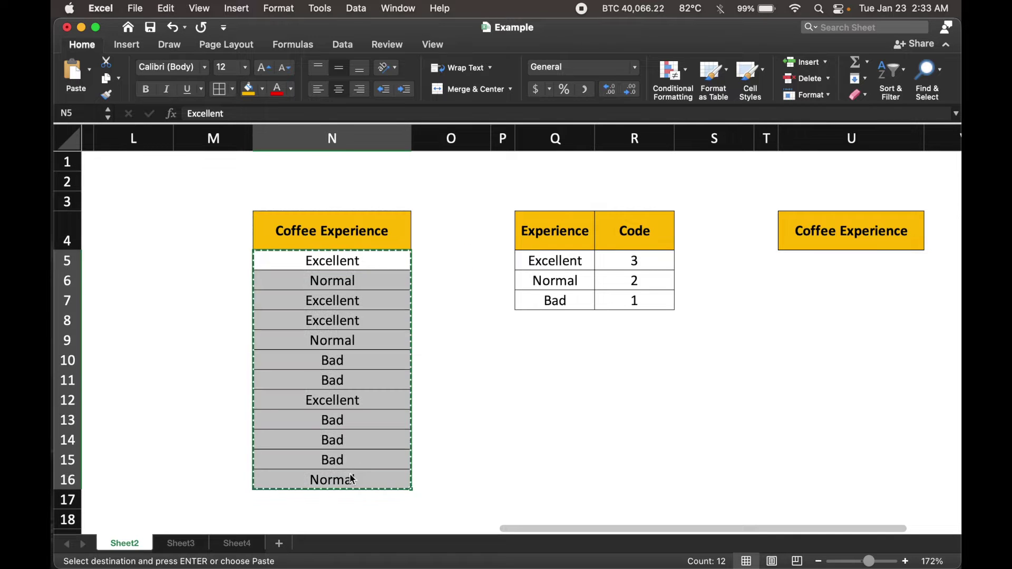
left_click(829, 267)
key("super+v")
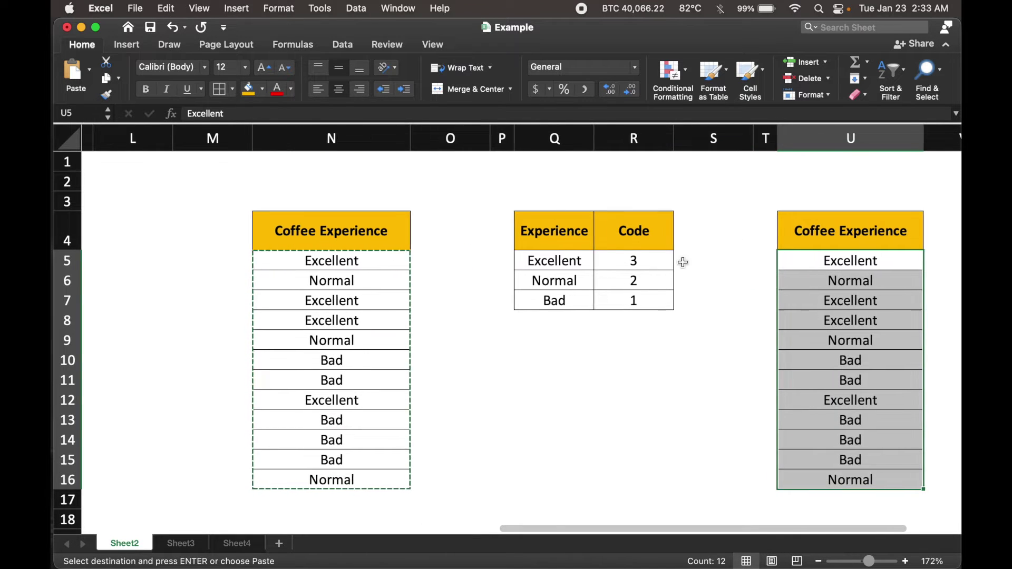
Enter the heading 'Code' in V4, next to the copied Coffee Experience header
scroll(682, 261, "right", 2)
scroll(682, 261, "right", 1)
left_click(828, 229)
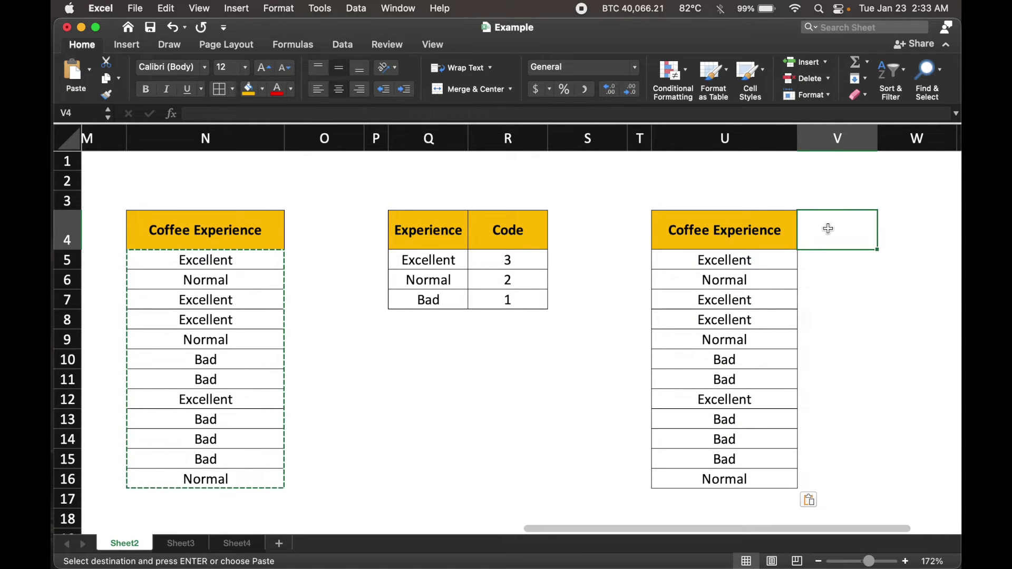
type("Code")
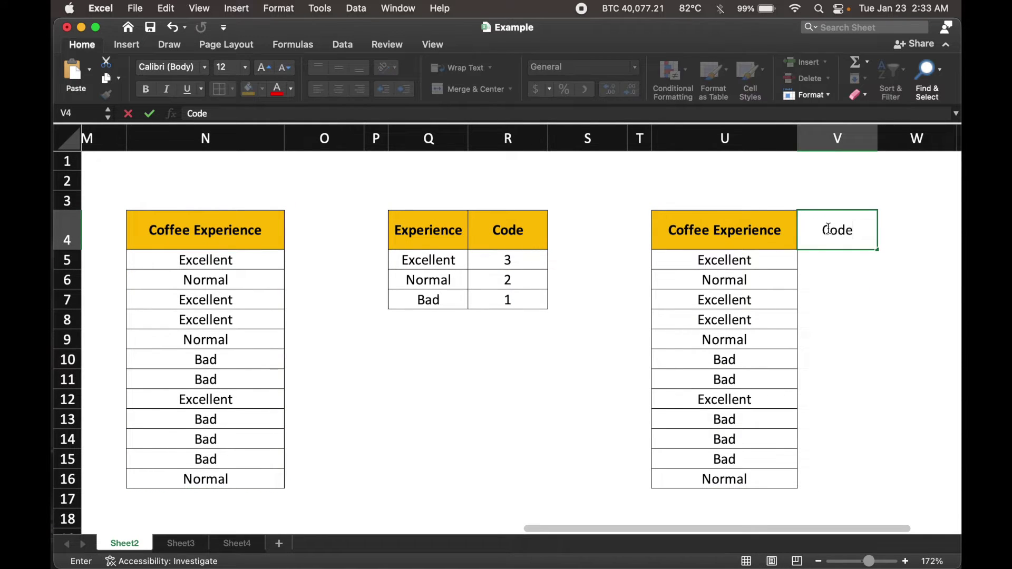
key("BackSpace")
key("BackSpace")
key("BackSpace")
key("BackSpace")
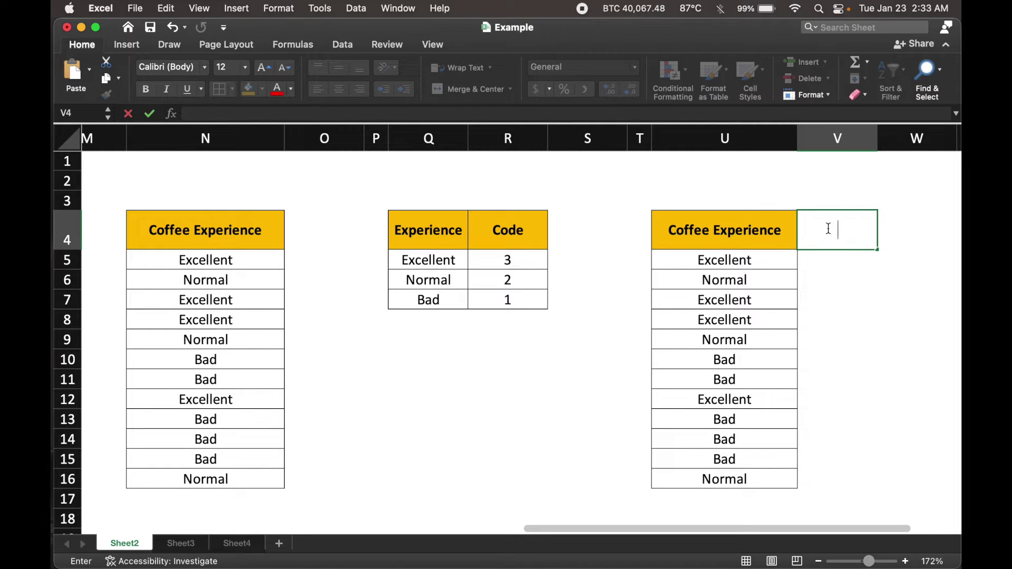
key("Return")
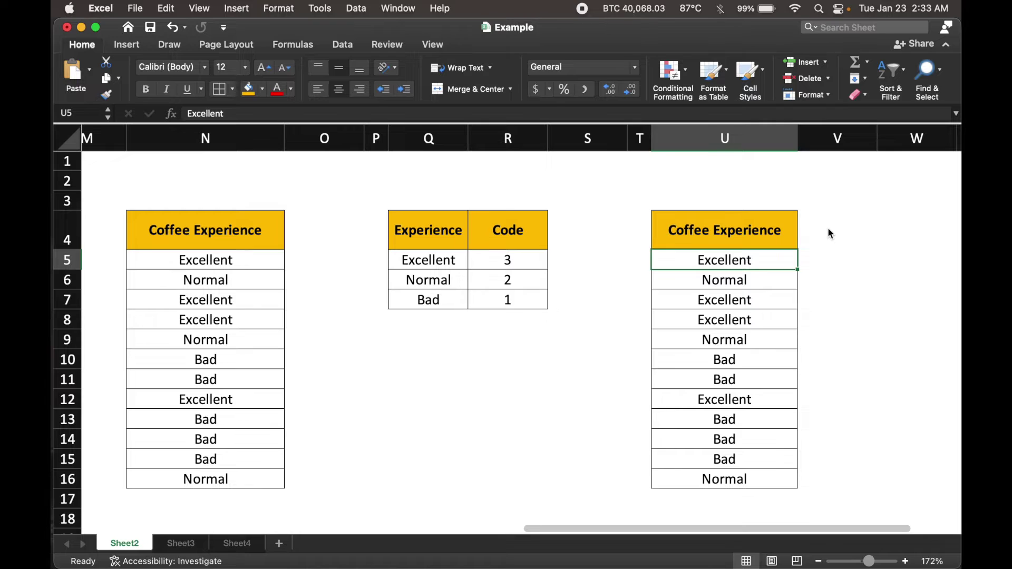
left_click(828, 229)
type("Code")
key("Return")
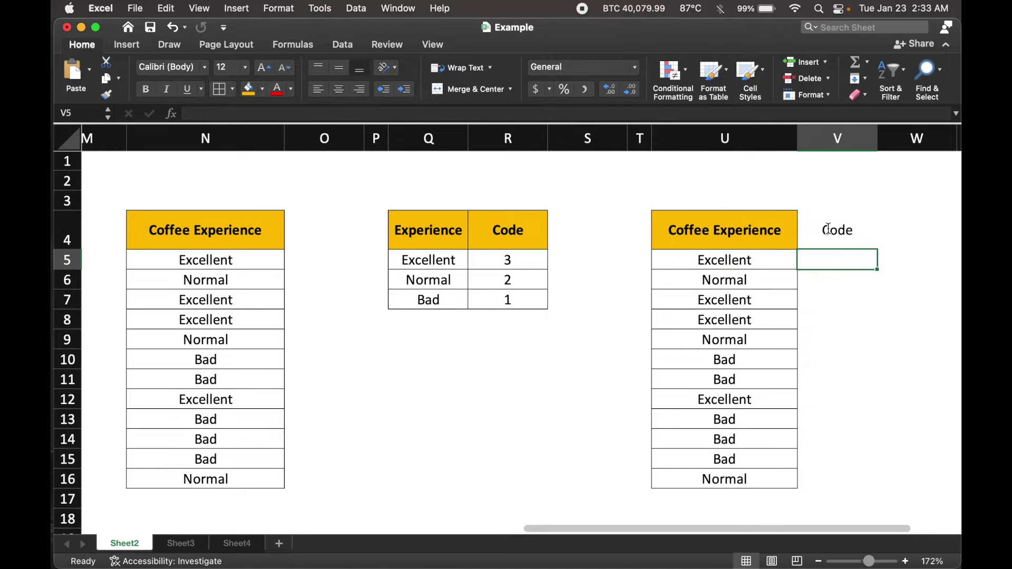
Select the Code column through row 16 and give the V4 header a bold yellow fill
left_click(828, 230)
left_click(812, 476, "shift")
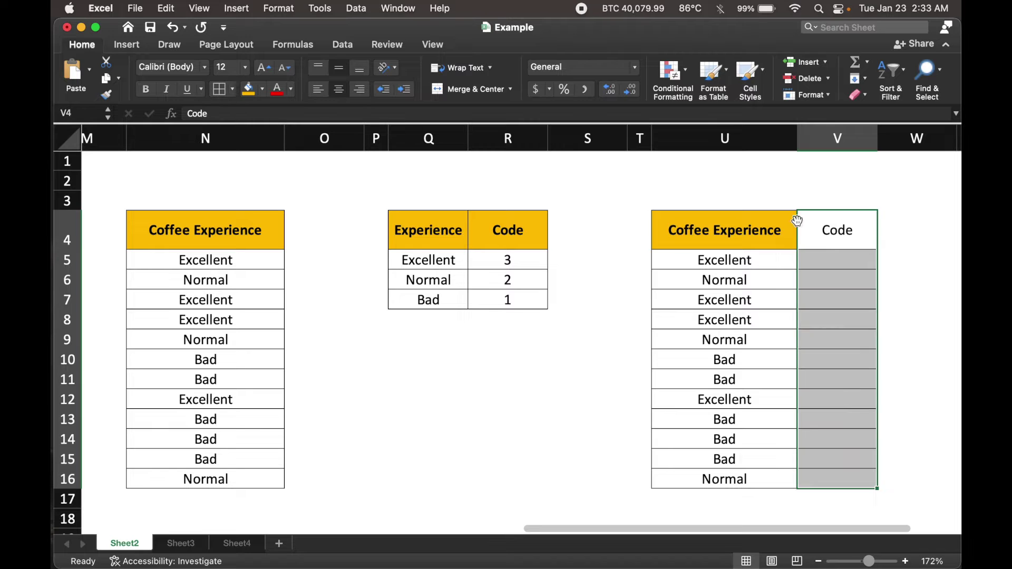
left_click(850, 229)
left_click(252, 88)
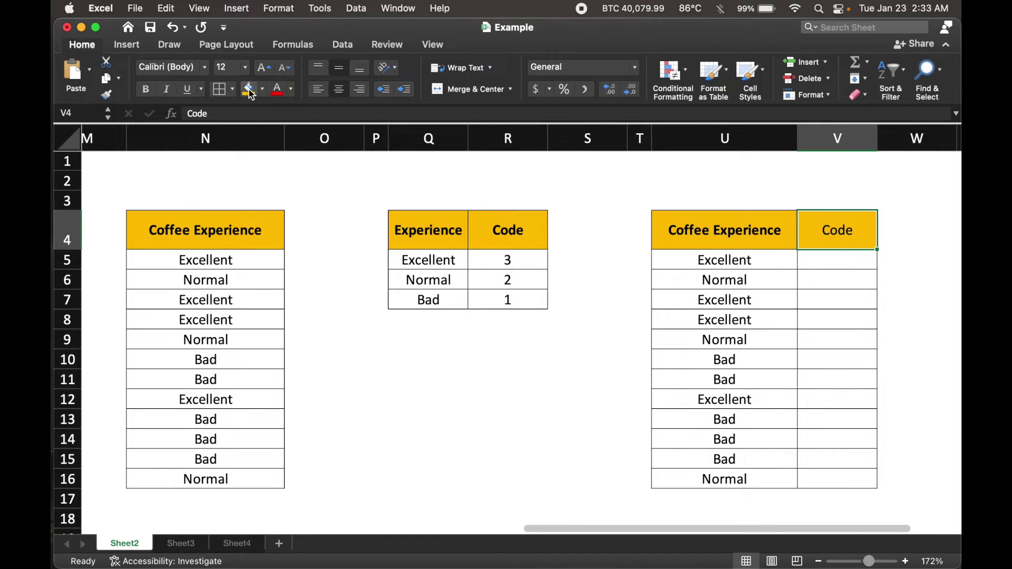
key("super+b")
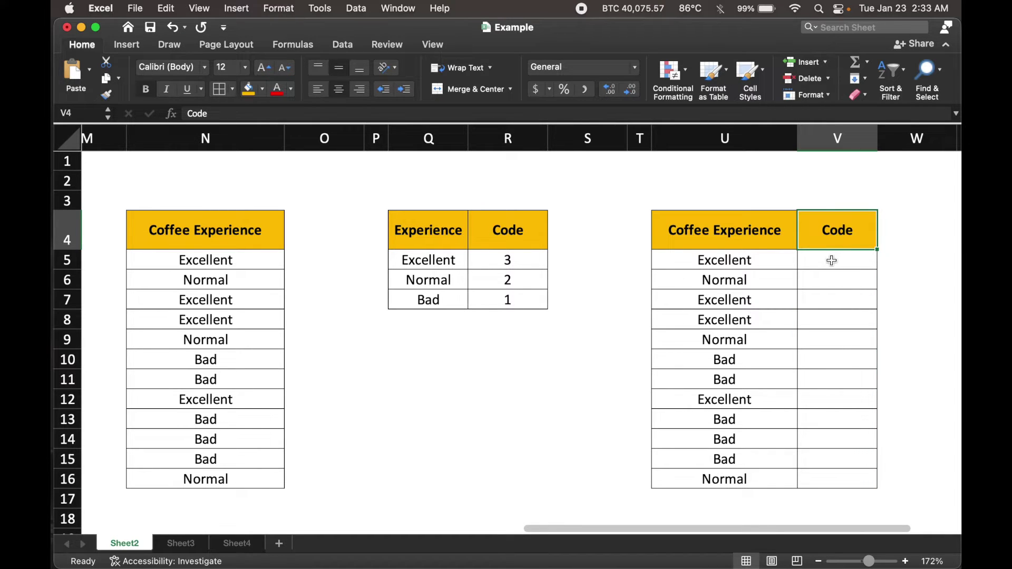
left_click(831, 259)
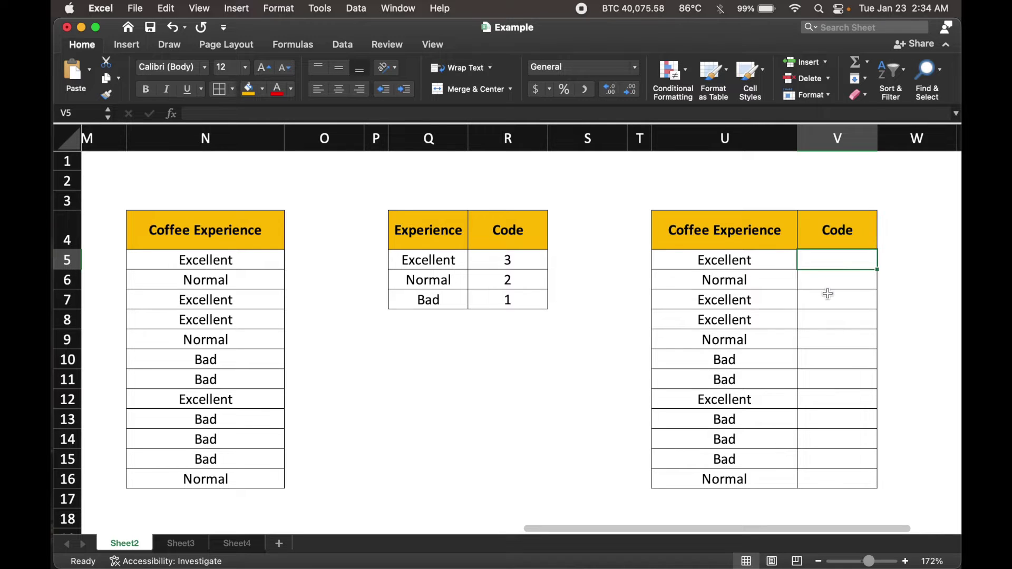
Enter the codes 3, 2, 3, 3, 2, 1, 1, 3, 1, 1, 1, 2 into V5:V16
type("3")
key("Return")
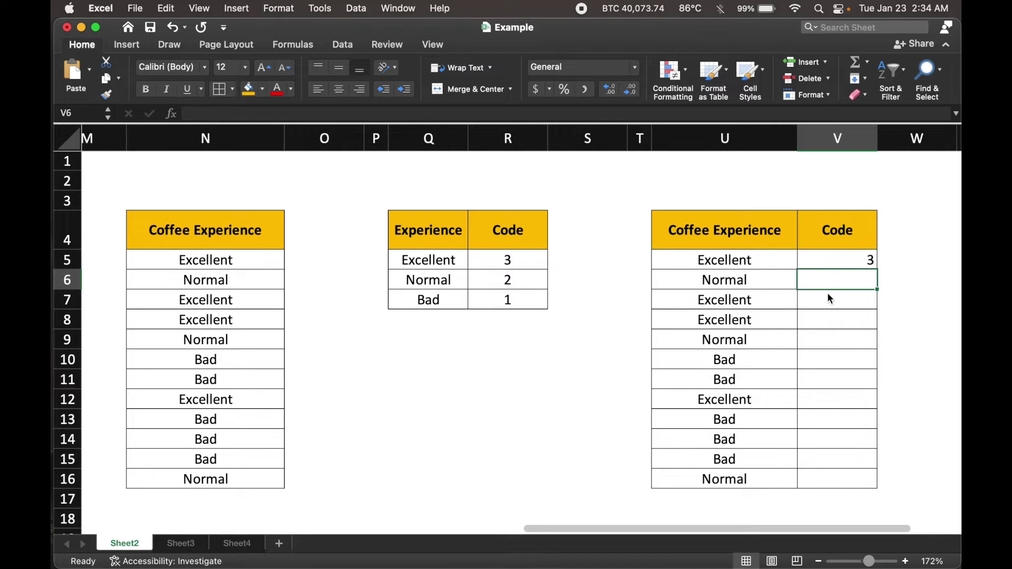
type("2")
key("Return")
type("3")
key("Return")
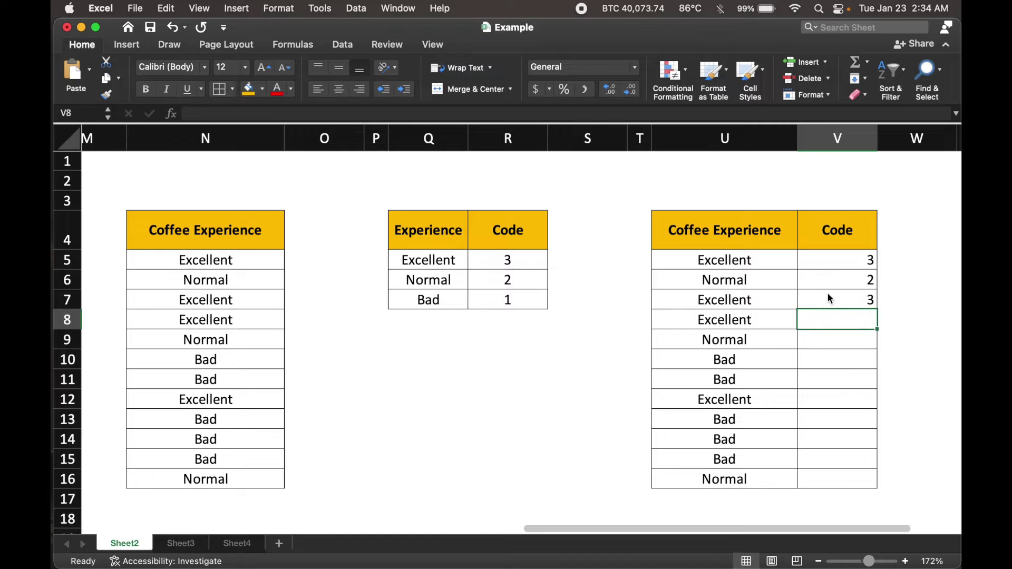
type("3")
key("Return")
type("2")
key("Return")
type("1")
key("Return")
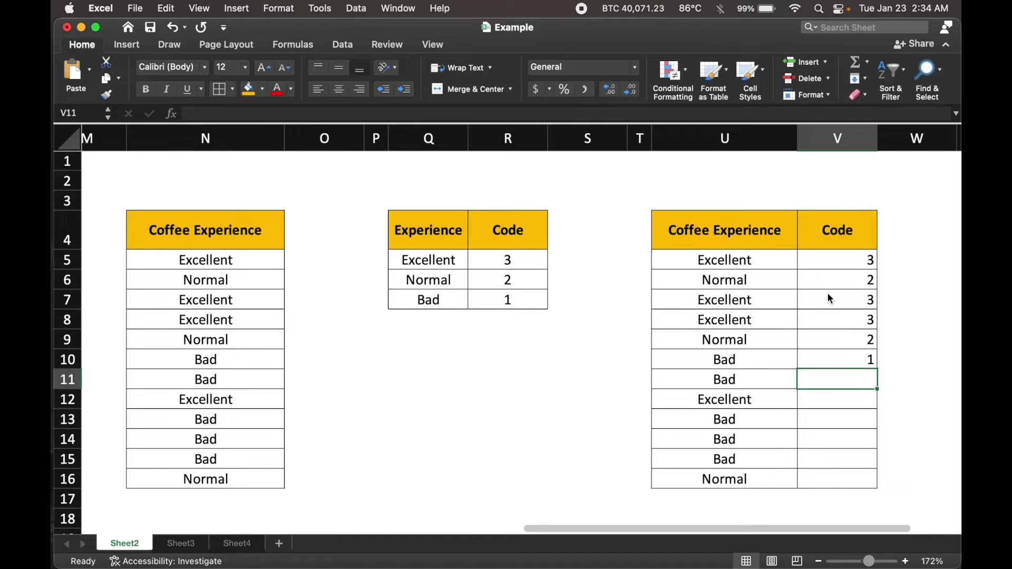
type("1")
key("Return")
type("3")
key("Return")
type("1")
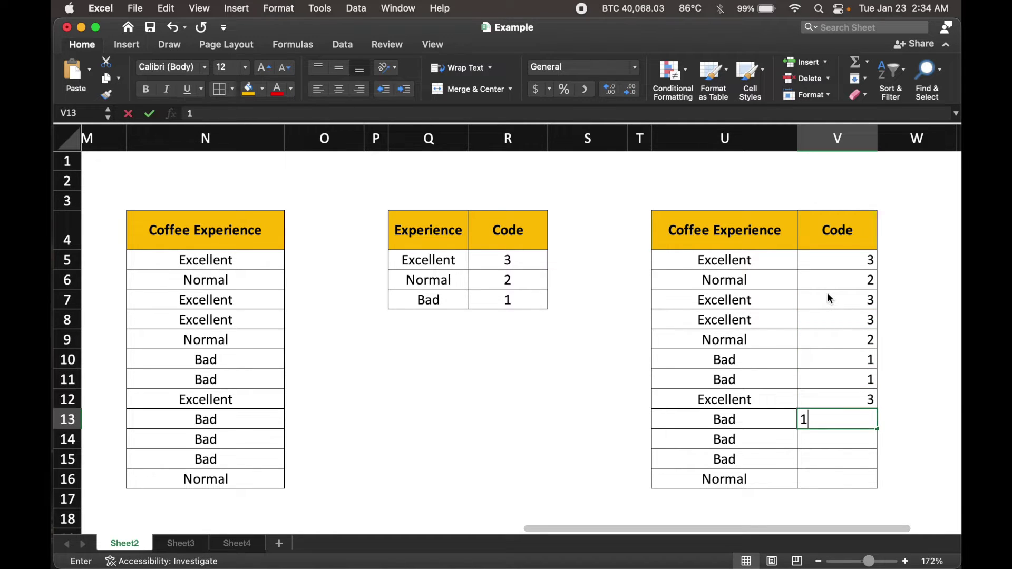
key("Return")
type("1")
key("Return")
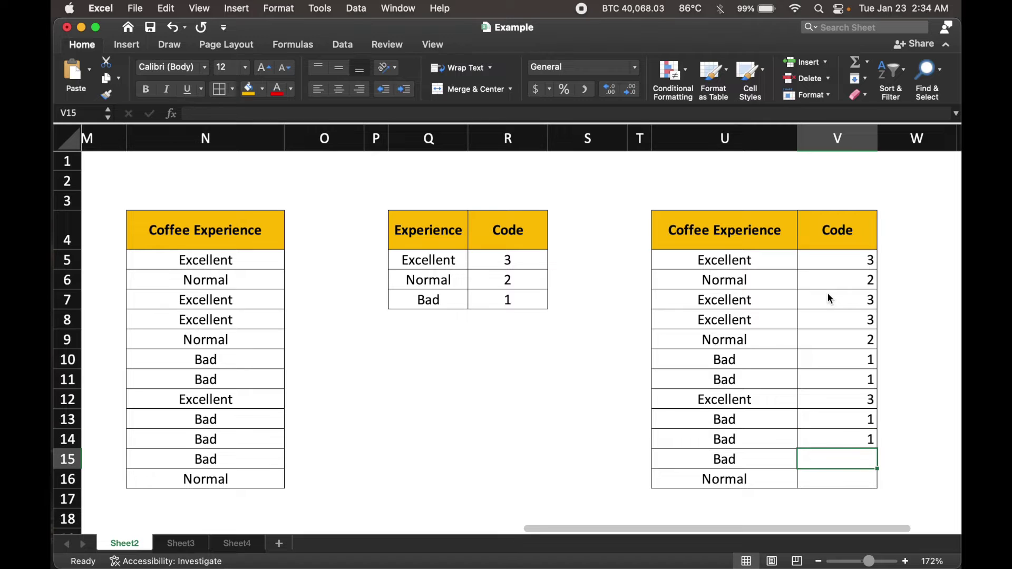
type("1")
key("Return")
type("2")
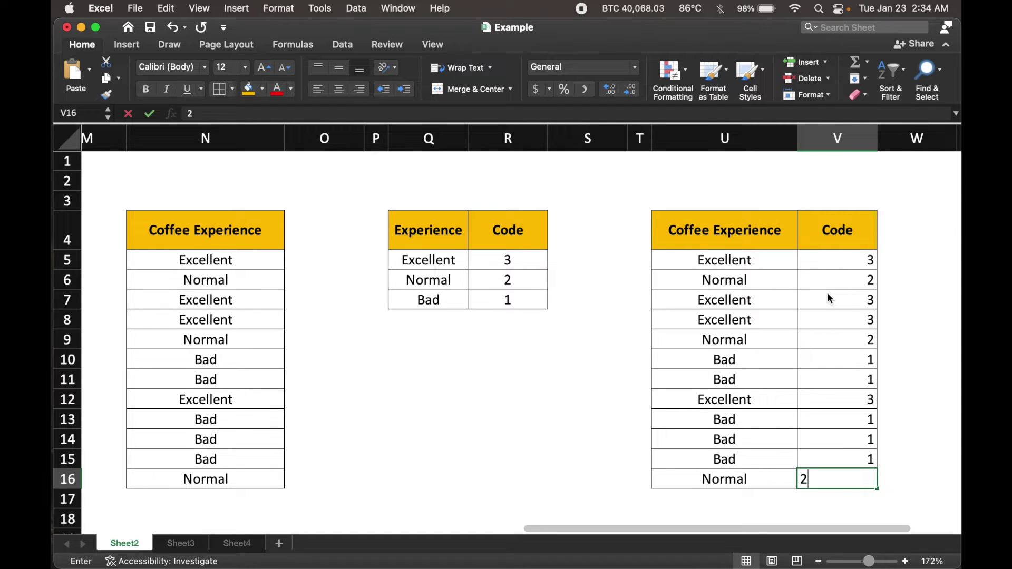
key("Return")
Centre-align the codes in V5:V16
left_click(829, 261)
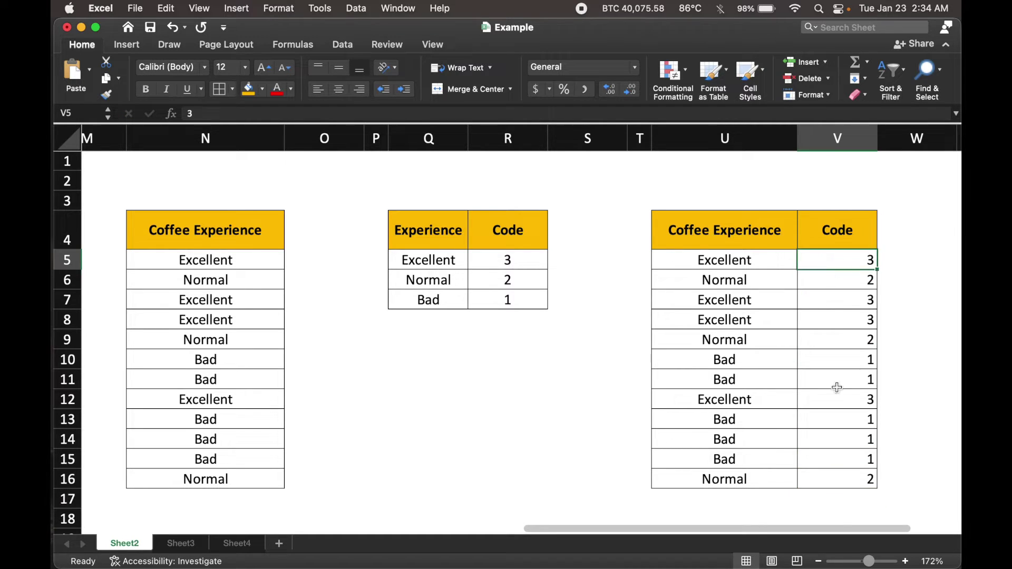
left_click(838, 479, "shift")
left_click(340, 91)
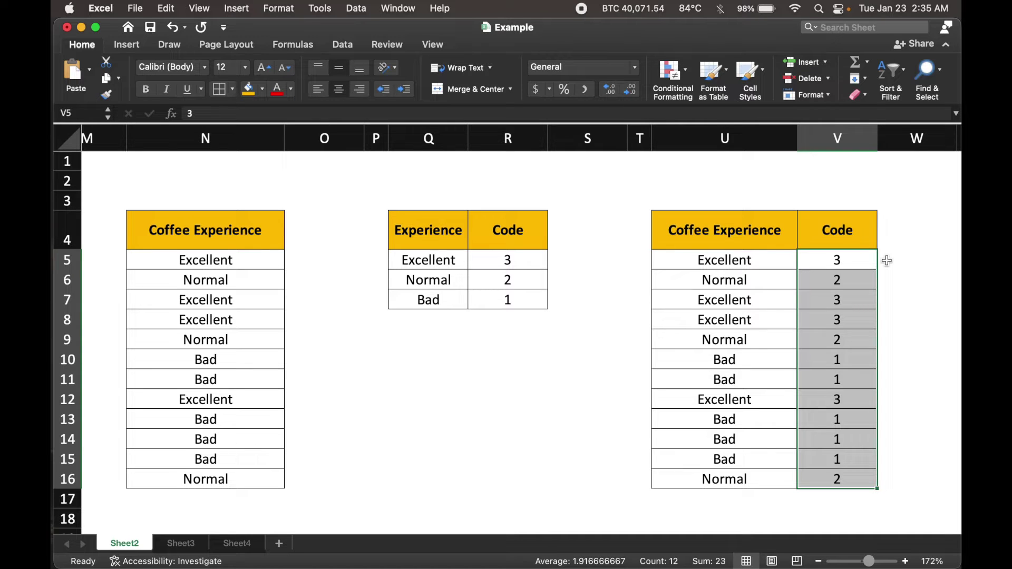
left_click(888, 261)
left_click(848, 255)
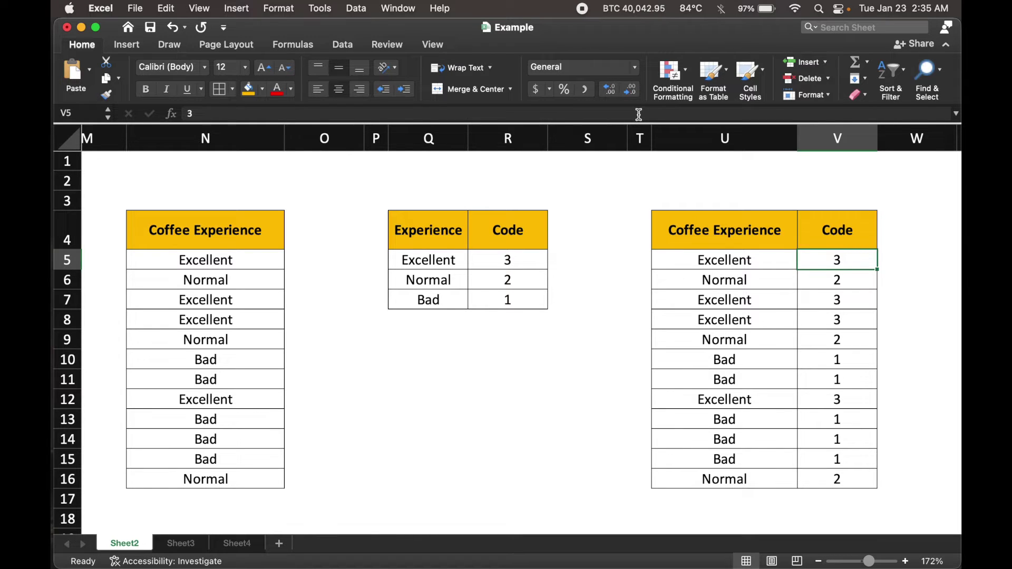
left_click(639, 114)
Start replacing V5's 3 with an =IF formula, then abandon the entry
key("BackSpace")
type("=IF")
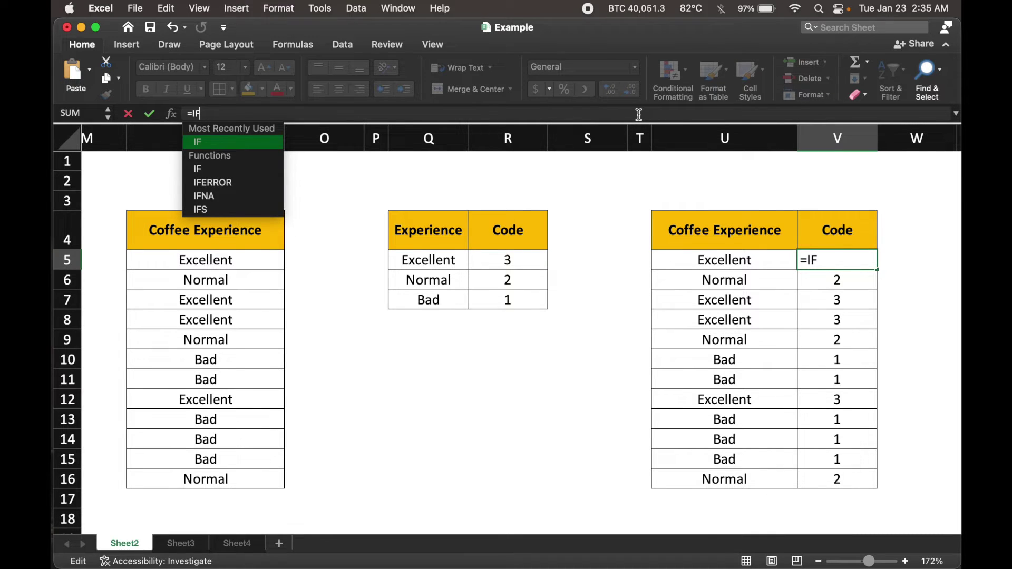
scroll(740, 238, "up", 5)
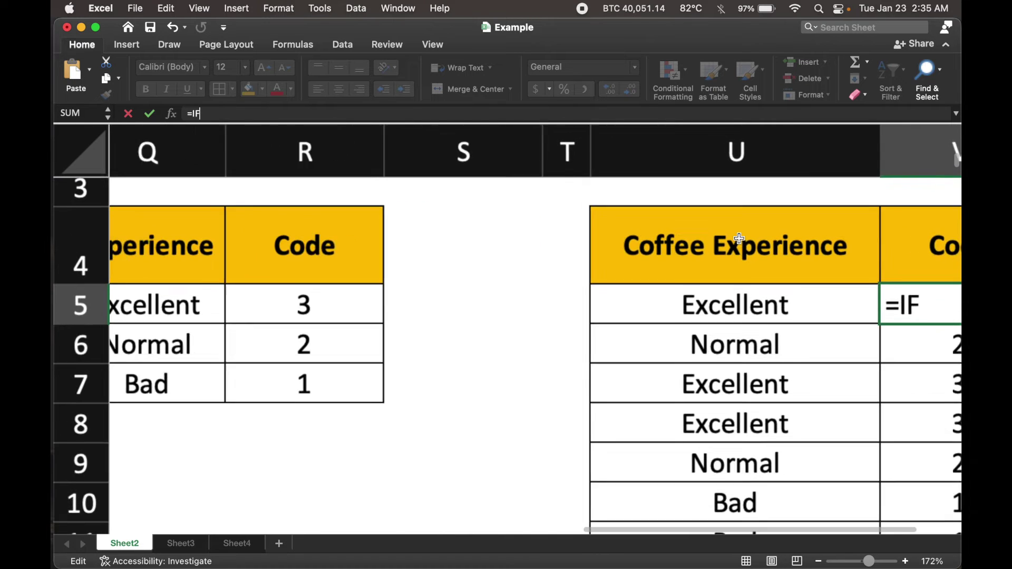
scroll(739, 238, "right", 5)
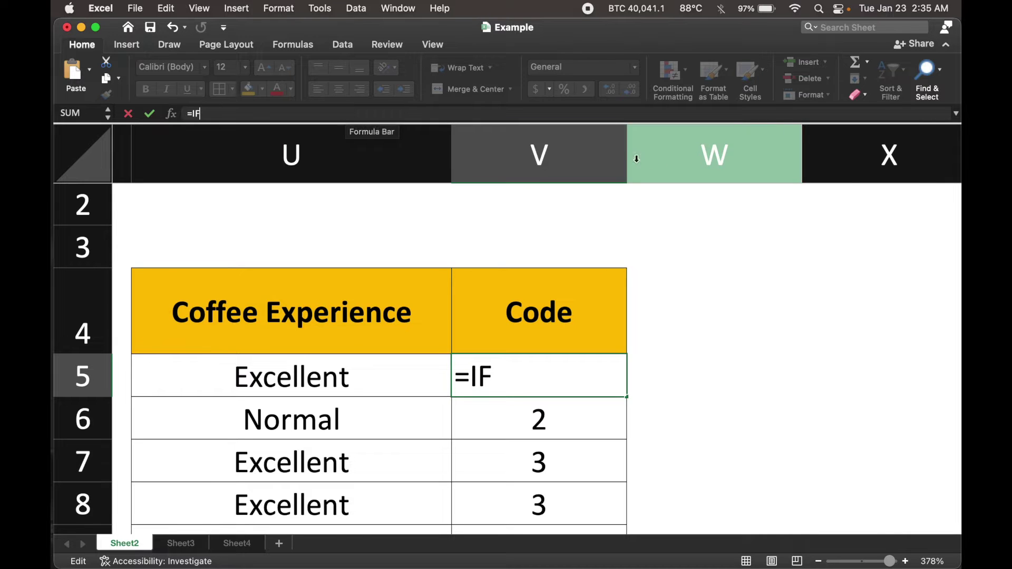
key("Escape")
Widen the Code column considerably and clear the 3 from V5
left_click_drag(629, 161, 890, 158)
scroll(750, 231, "right", 3)
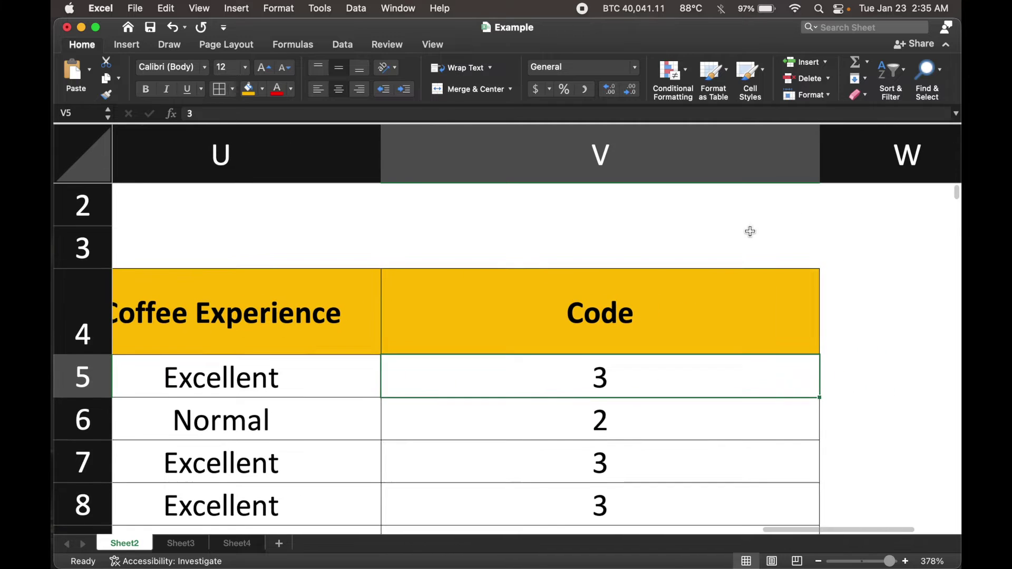
left_click_drag(820, 163, 918, 161)
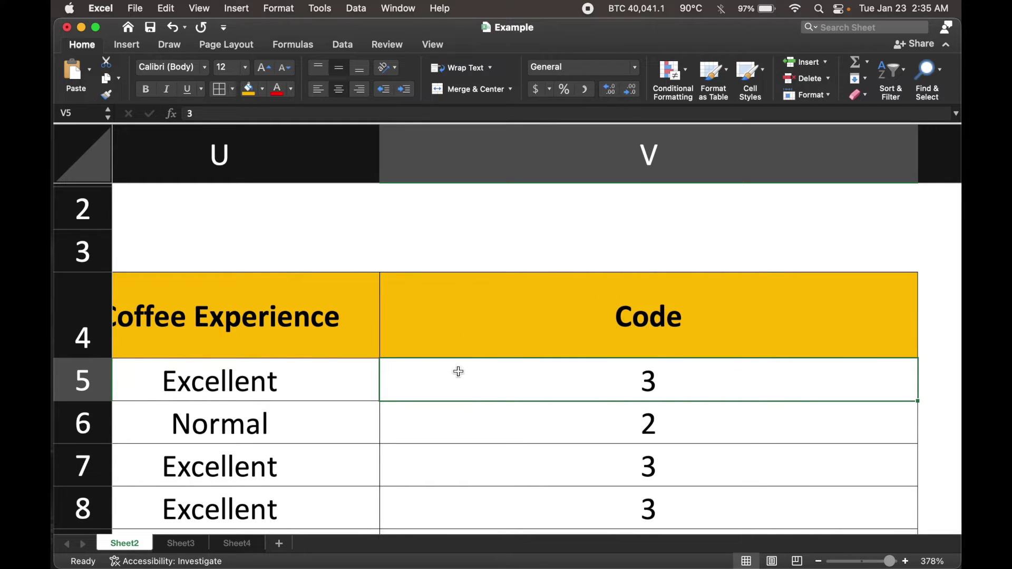
key("BackSpace")
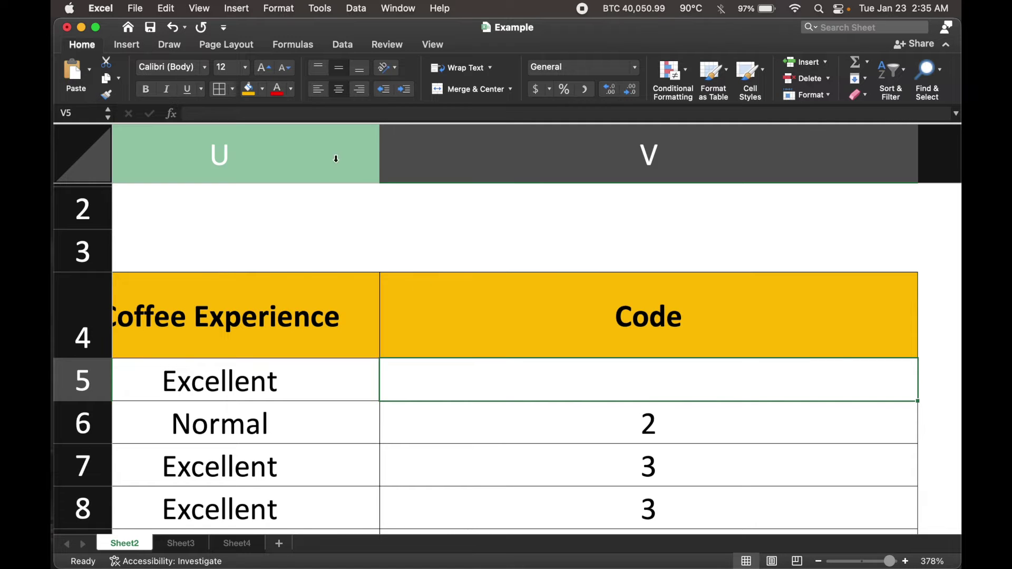
scroll(327, 320, "left", 3)
scroll(327, 321, "right", 3)
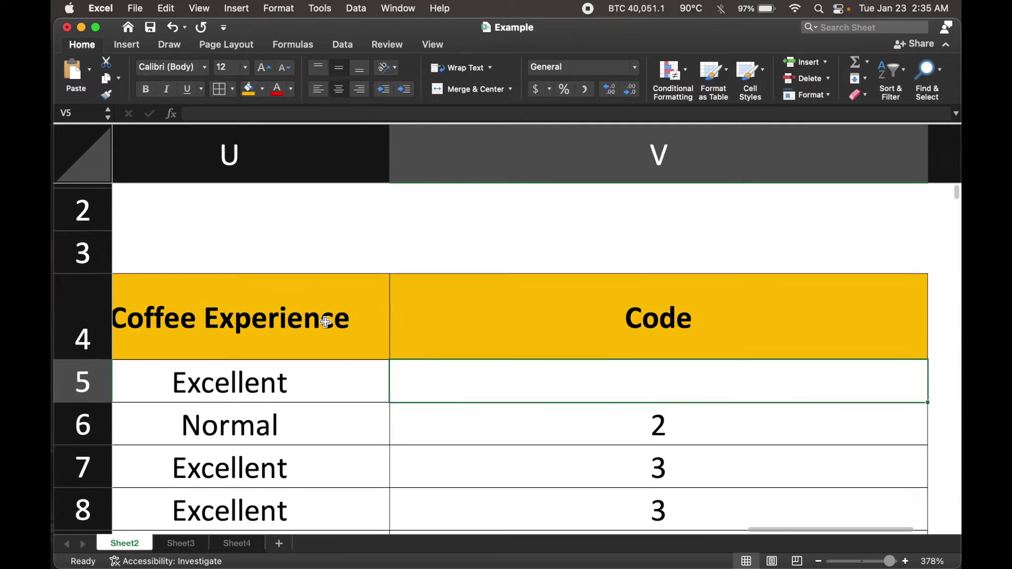
scroll(332, 237, "down", 1)
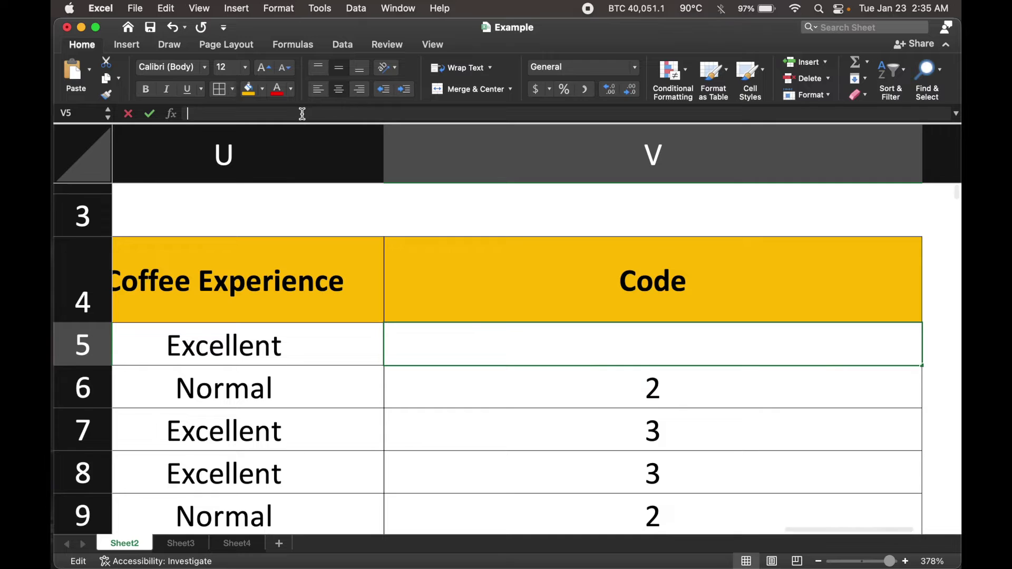
Enter =IF(U5="Excellent",3,"Error") in V5
type("=IF")
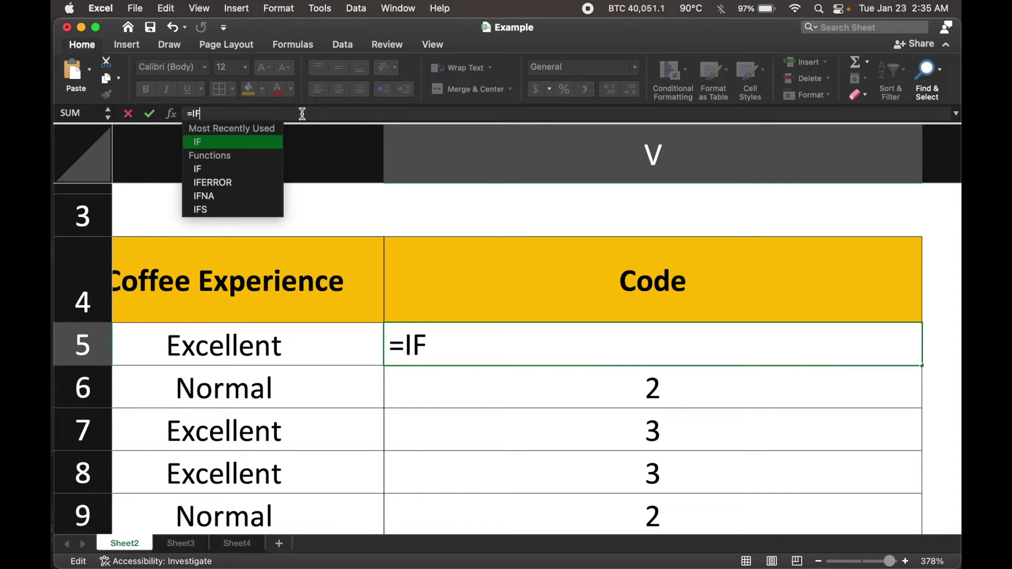
type("(")
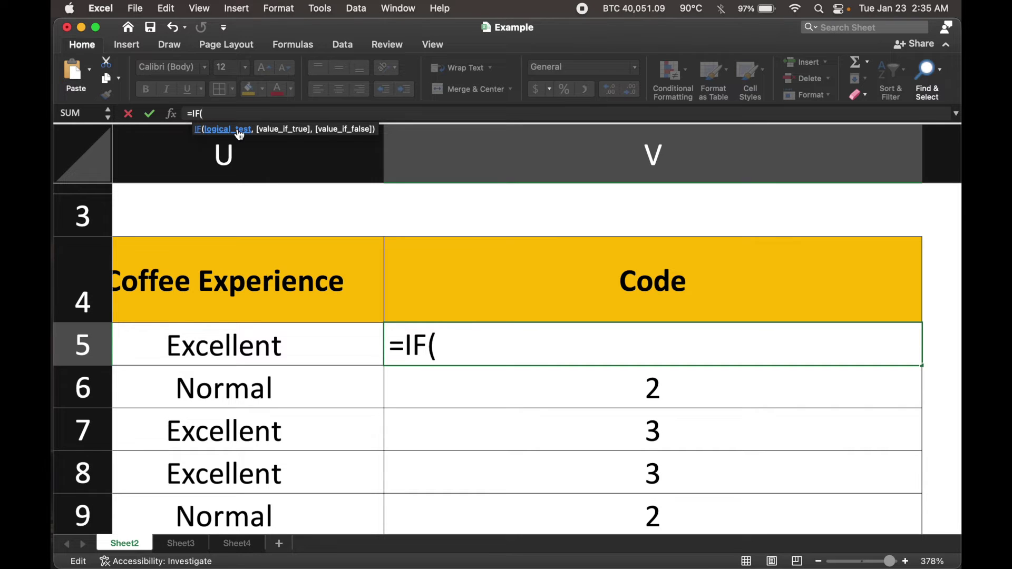
left_click(227, 355)
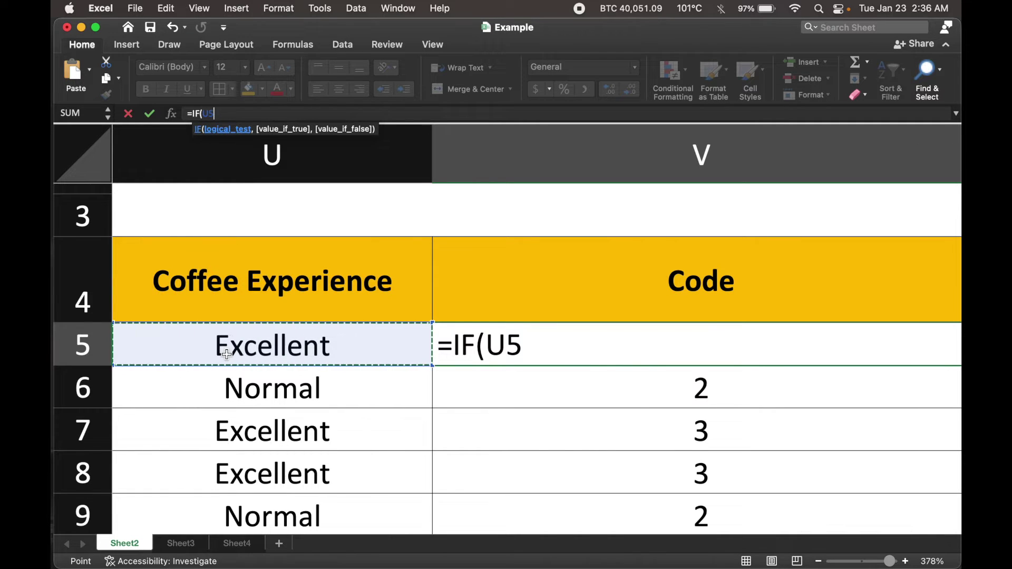
type("=\"")
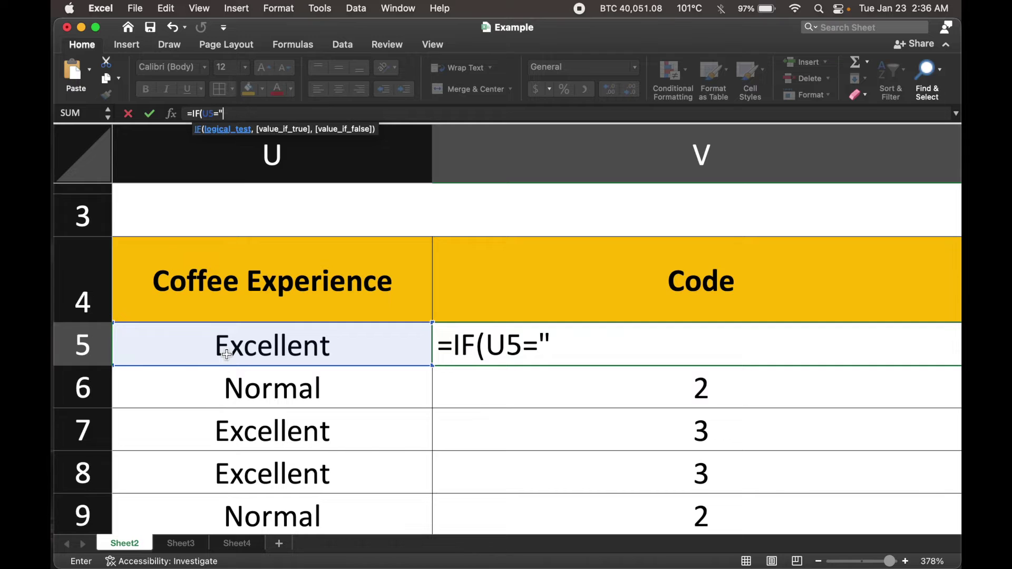
type("Exc")
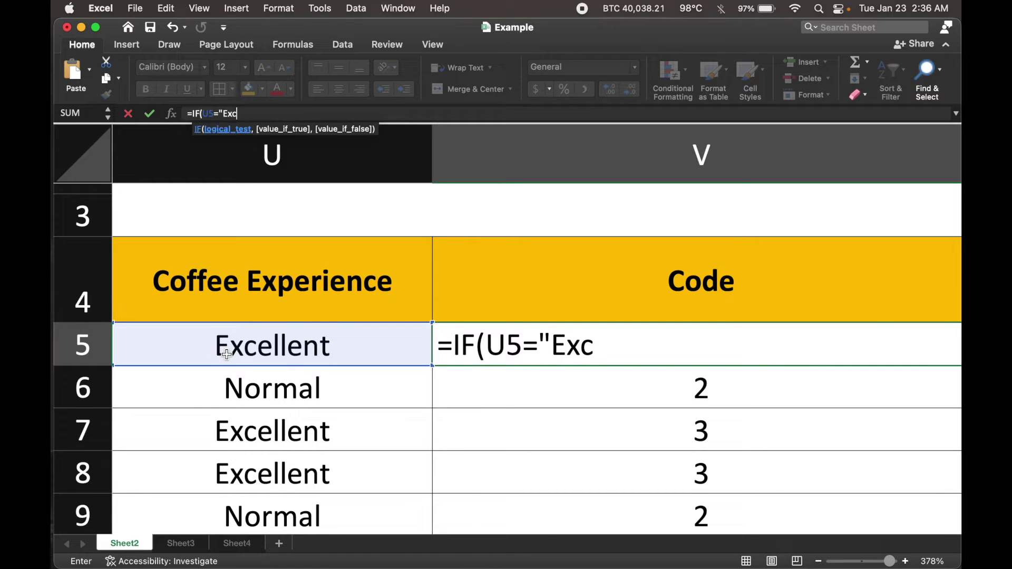
type("ellent\"")
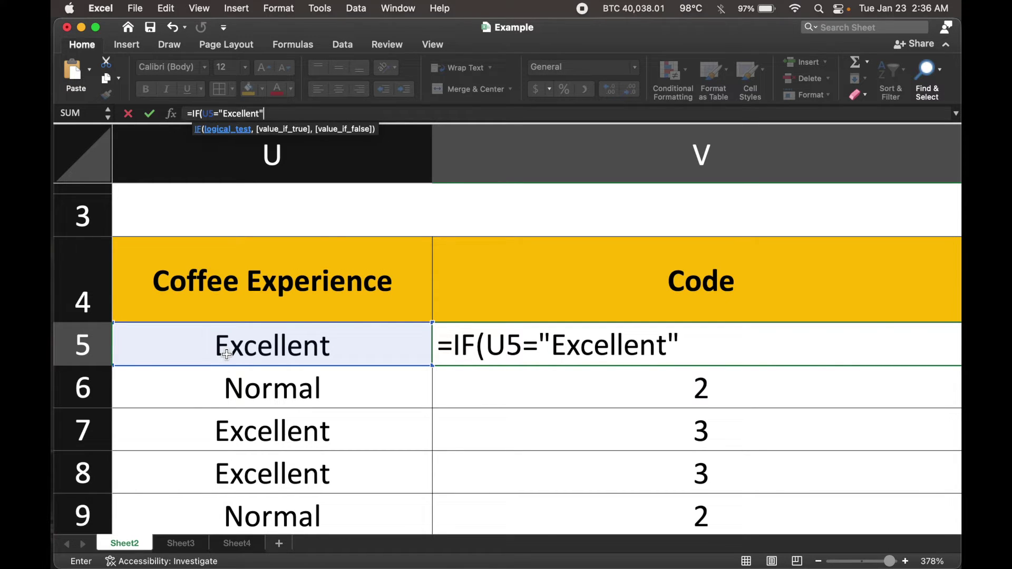
type(",")
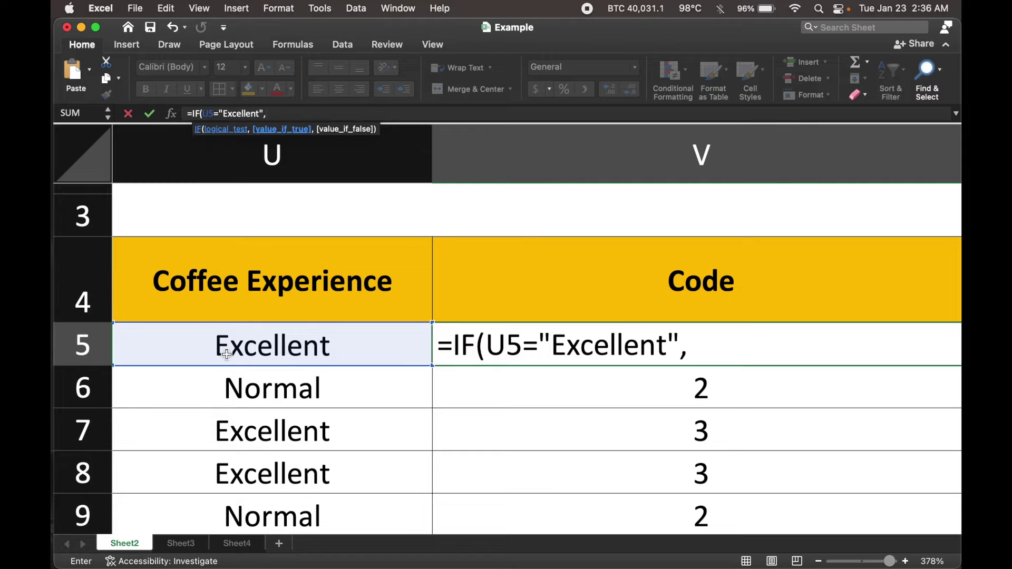
type("3,")
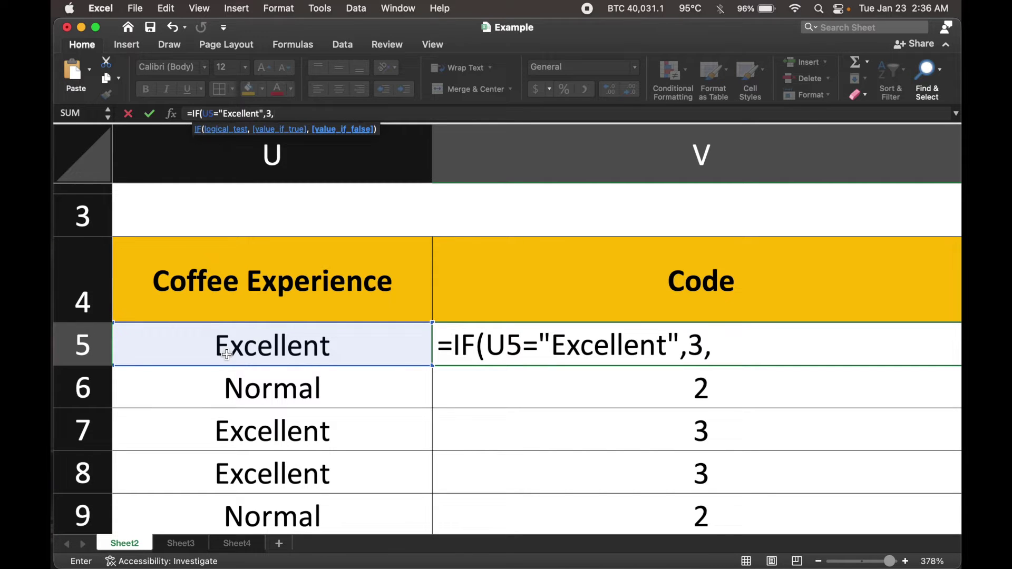
type("\"E")
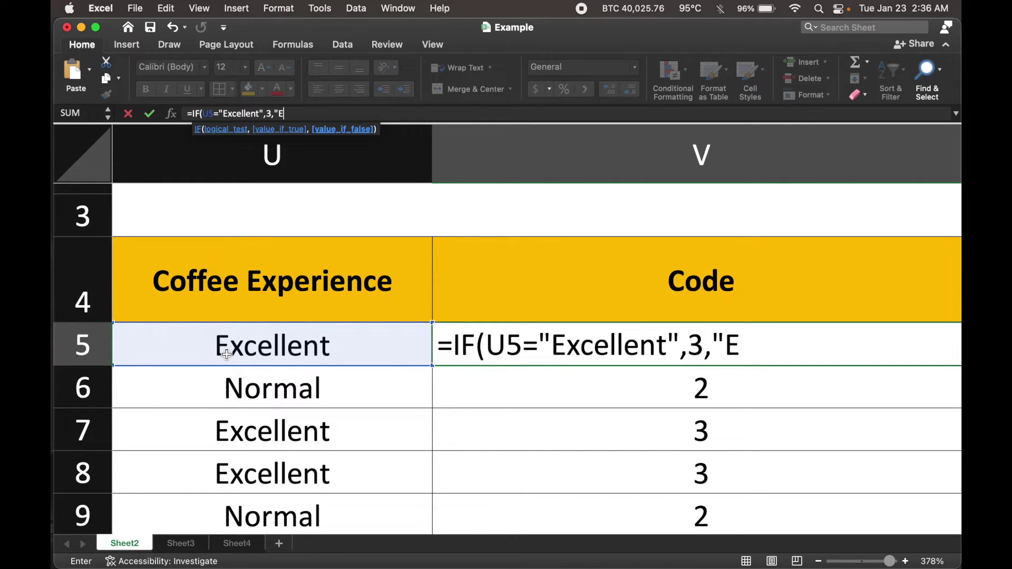
type("rror\"")
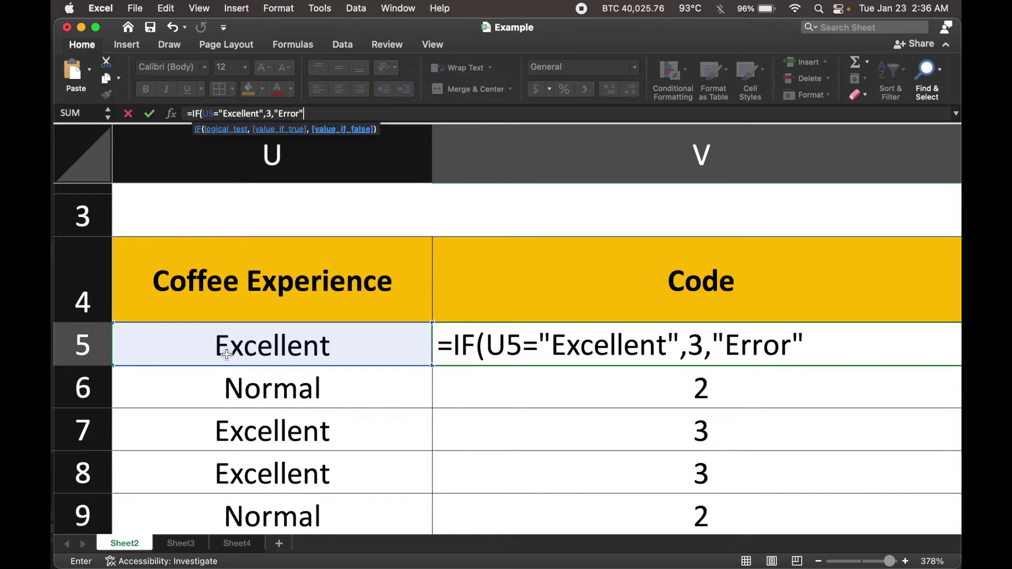
type(")")
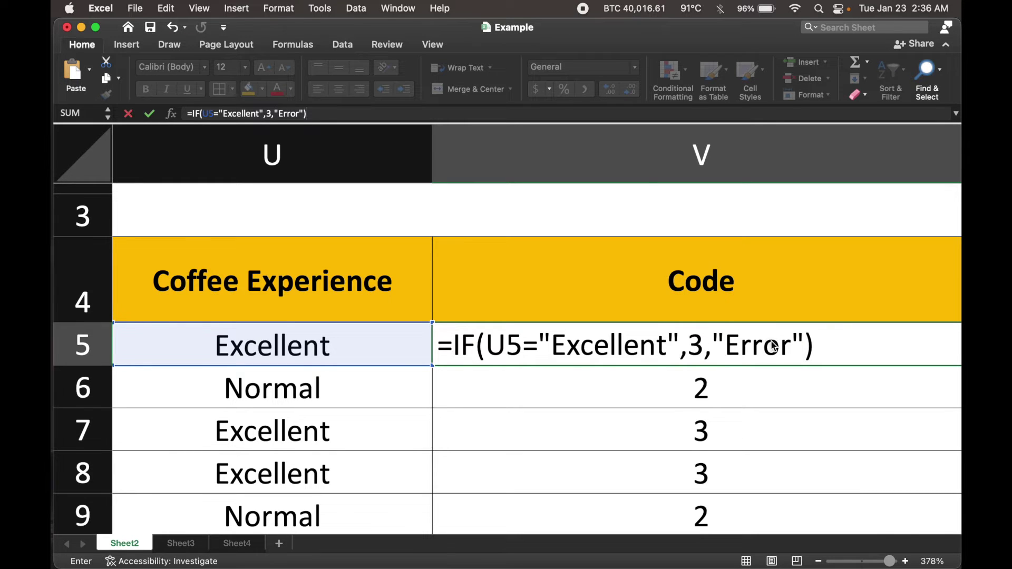
key("Return")
scroll(521, 355, "left", 5)
Fill the V5 formula down the Code column to V16
scroll(521, 354, "down", 5)
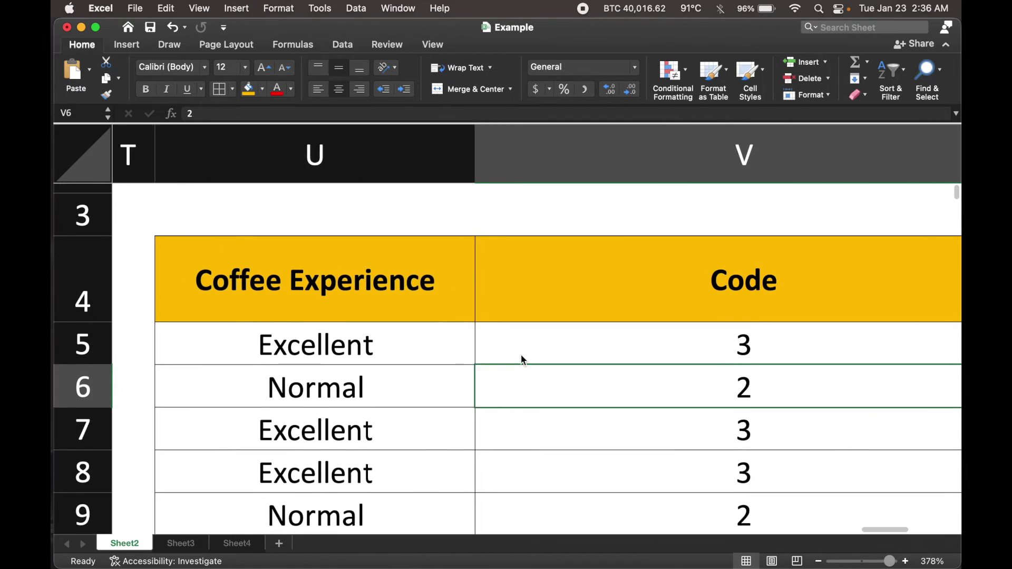
left_click(563, 322)
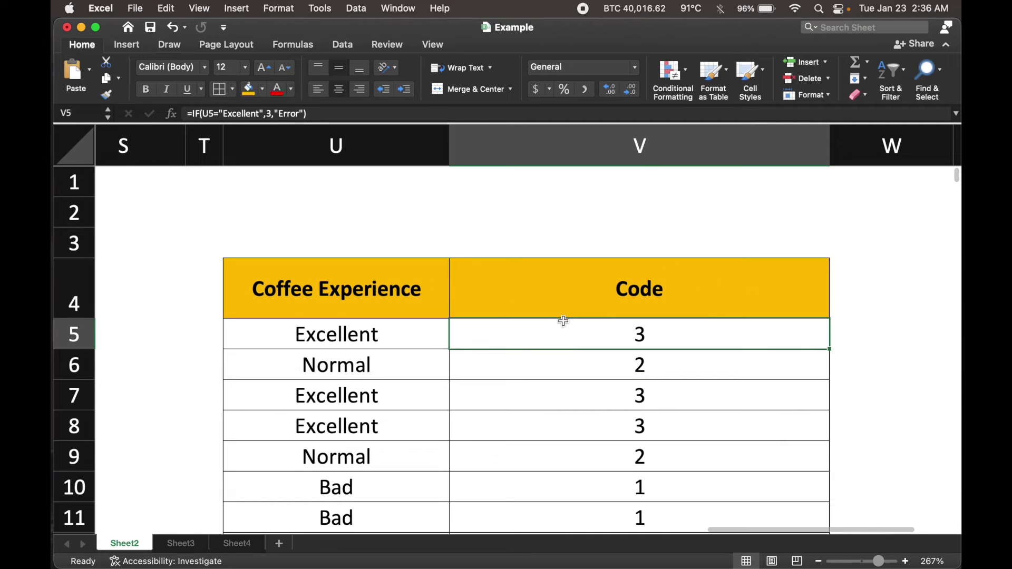
scroll(800, 348, "down", 3)
scroll(800, 348, "down", 3)
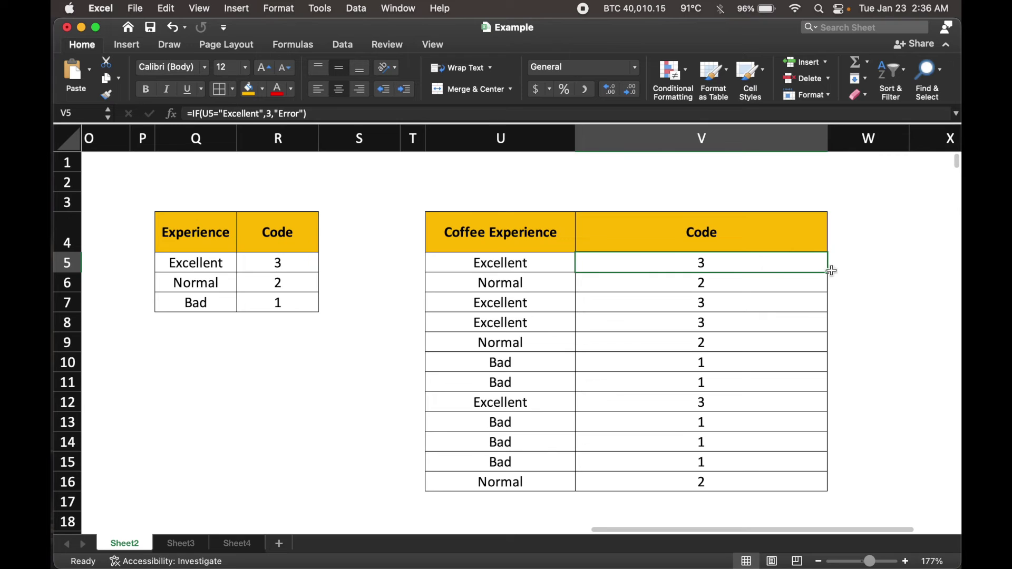
left_click_drag(829, 270, 825, 493)
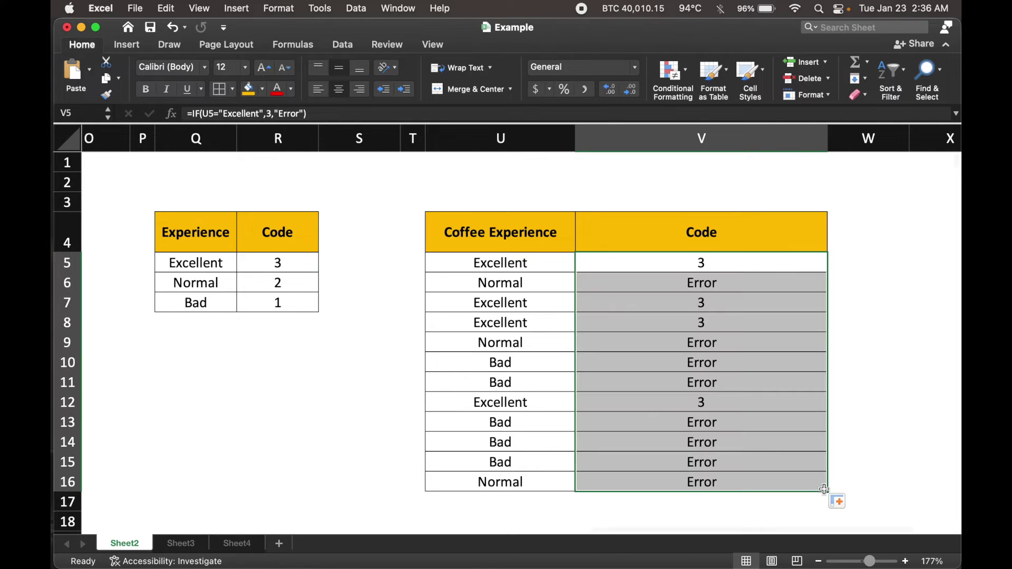
left_click(849, 265)
Check the filled results against the ratings in U5, U7 and U8
left_click(787, 265)
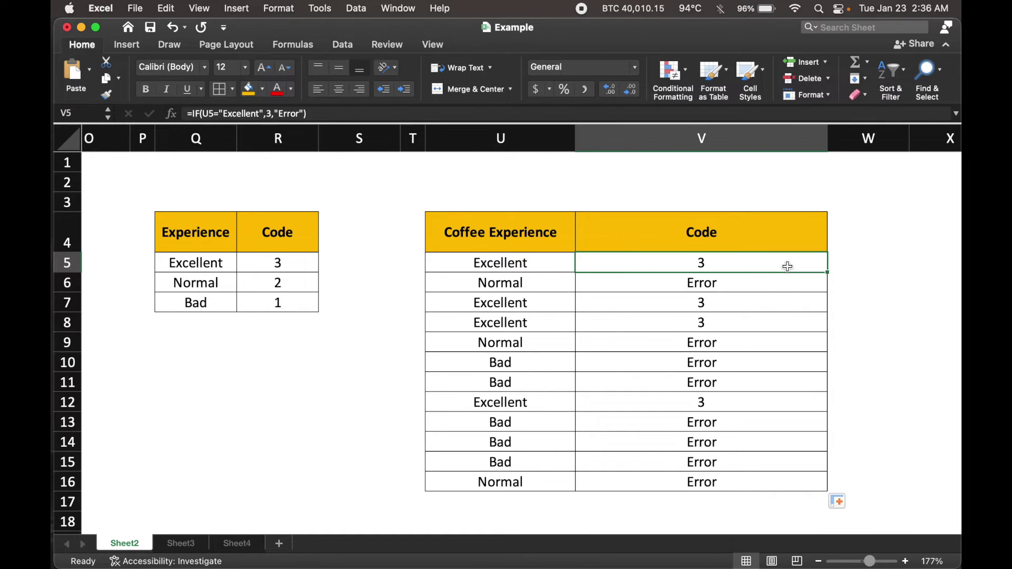
key("Down")
key("Down")
key("Down")
key("Down")
key("Down")
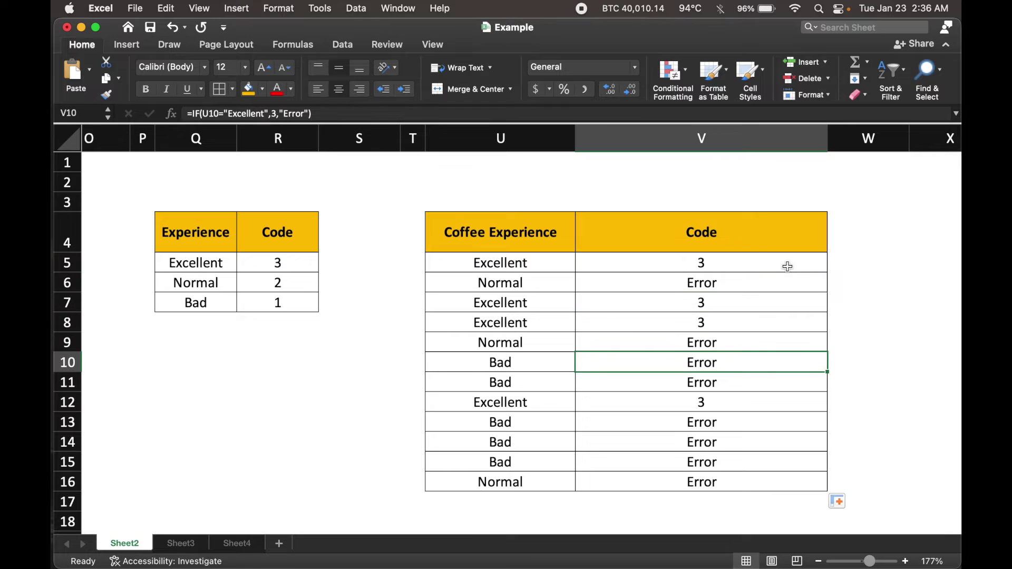
left_click(548, 260)
left_click(624, 254)
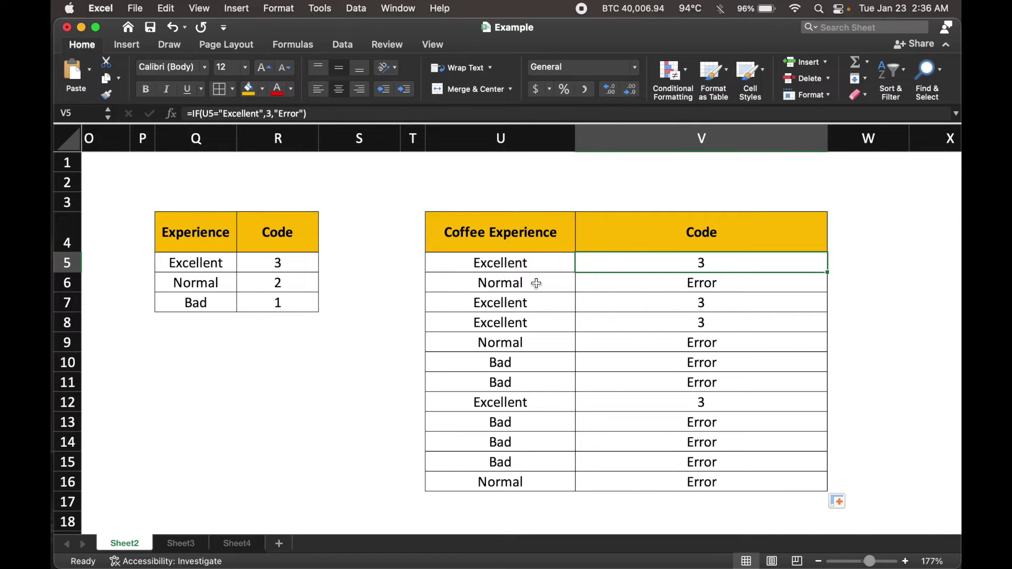
left_click(529, 299)
key("Down")
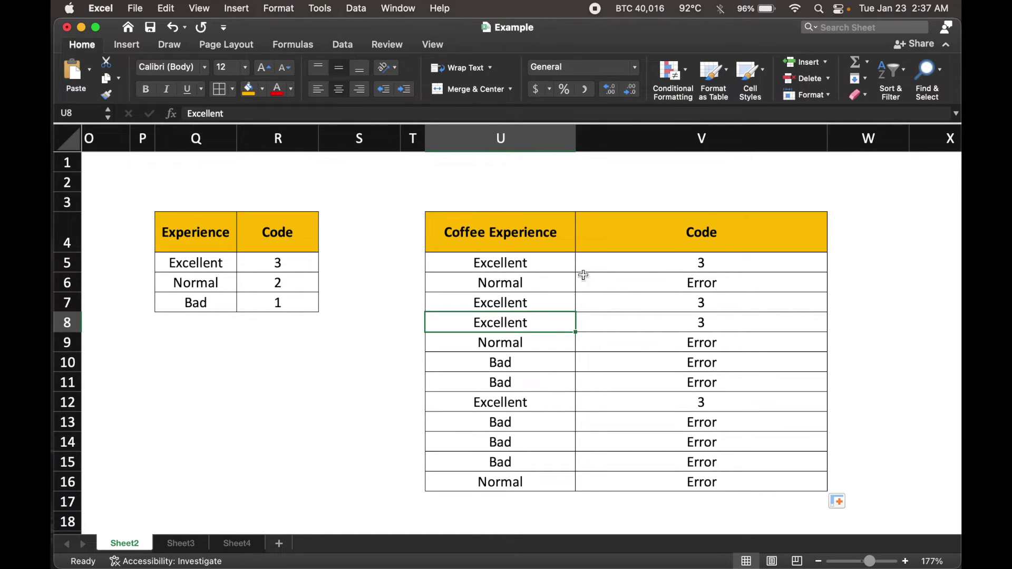
left_click(635, 266)
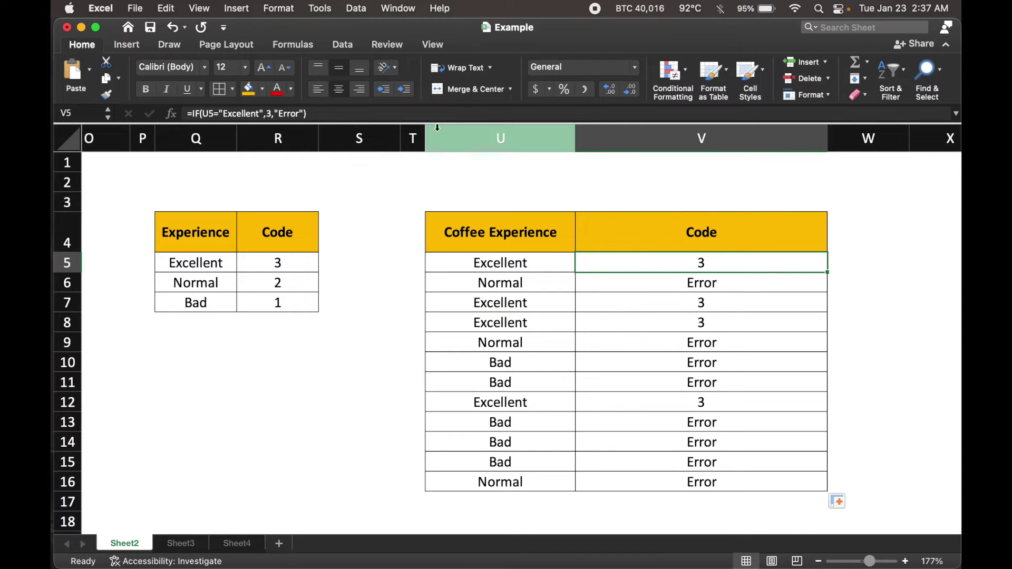
Edit V5's formula to remove the "Error" fallback argument
left_click(428, 115)
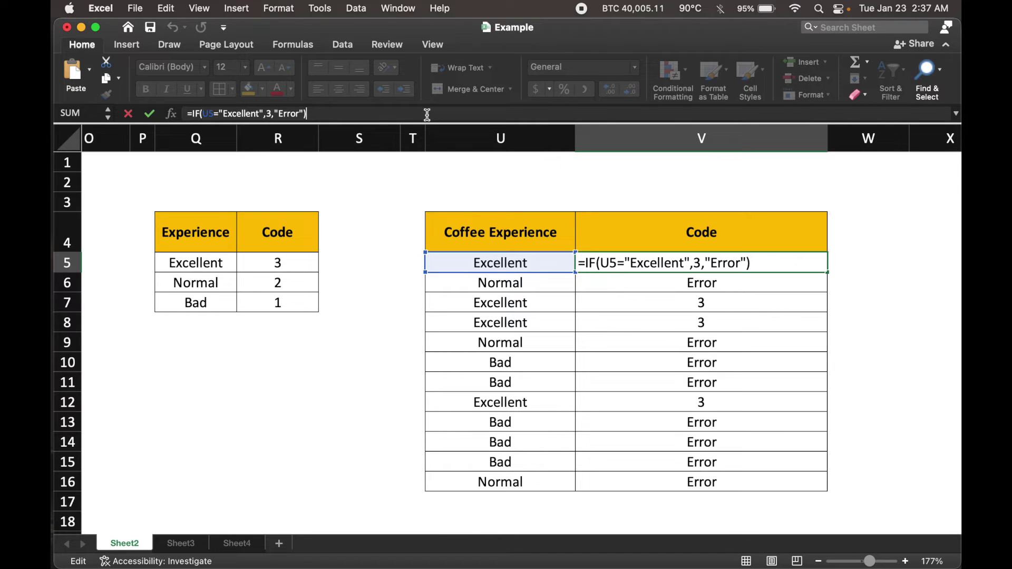
key("Left")
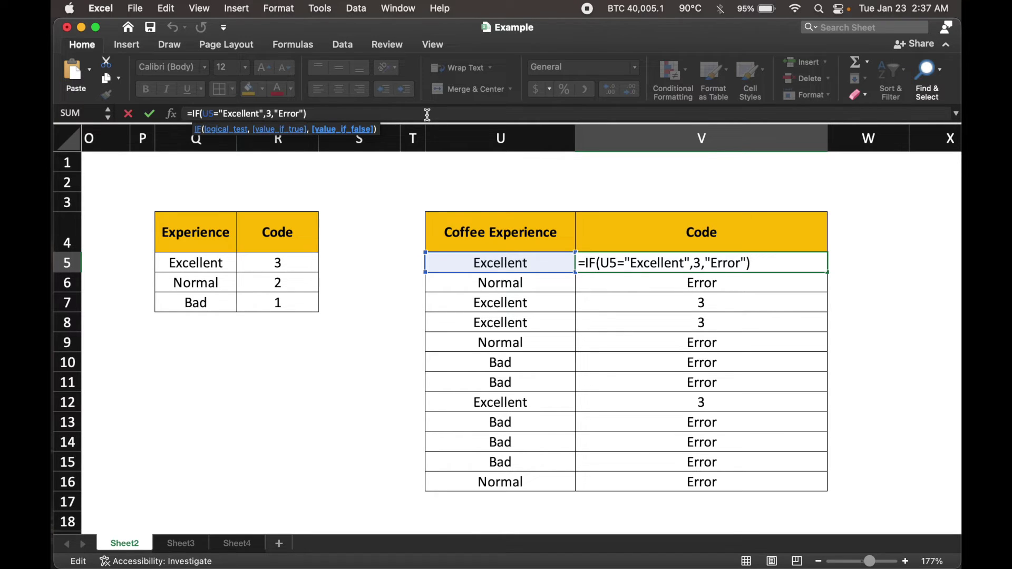
key("shift+Left")
key("shift+Left")
key("shift+Left")
key("shift+Left")
key("shift+Left")
key("shift+Left")
key("shift+Left")
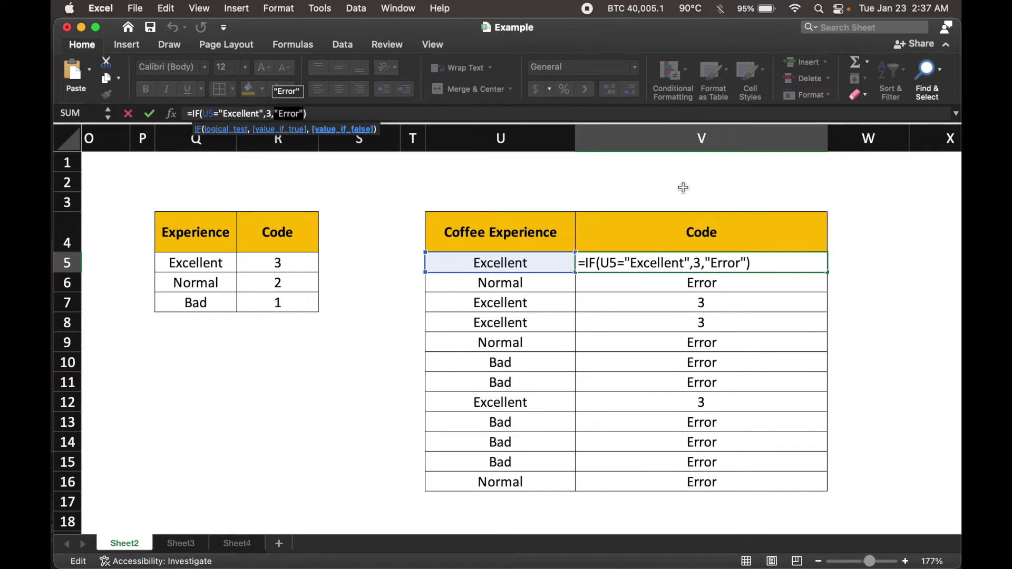
scroll(652, 241, "up", 5)
scroll(655, 246, "up", 5)
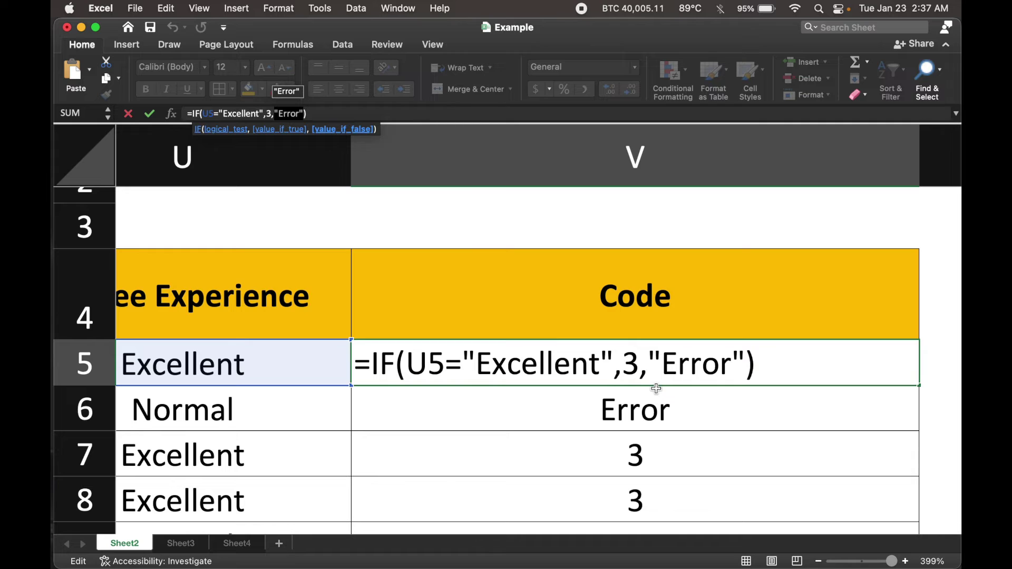
key("BackSpace")
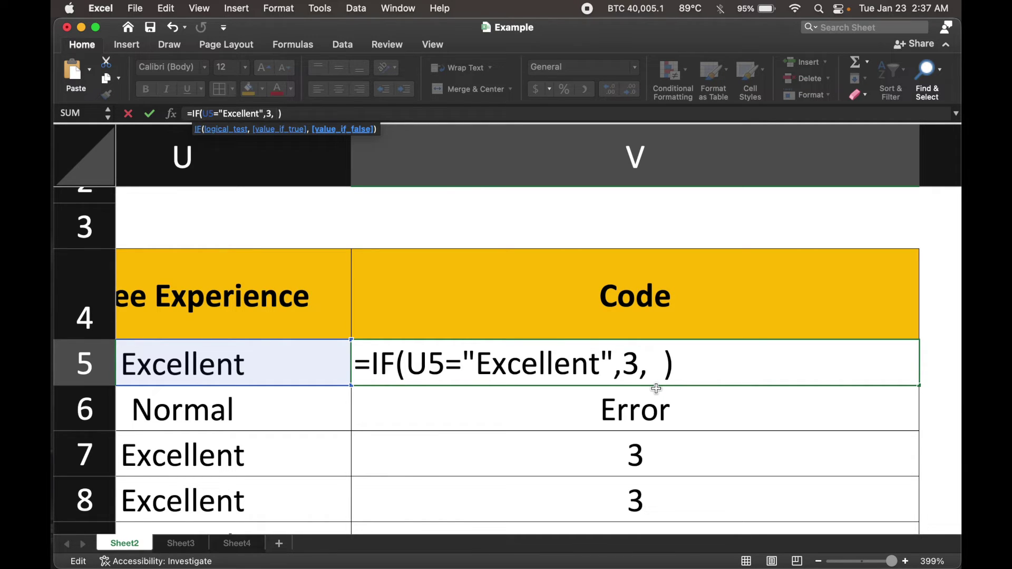
Insert IF(U5="Normal",2,"Error") as the fallback and commit the nested formula
type("IF")
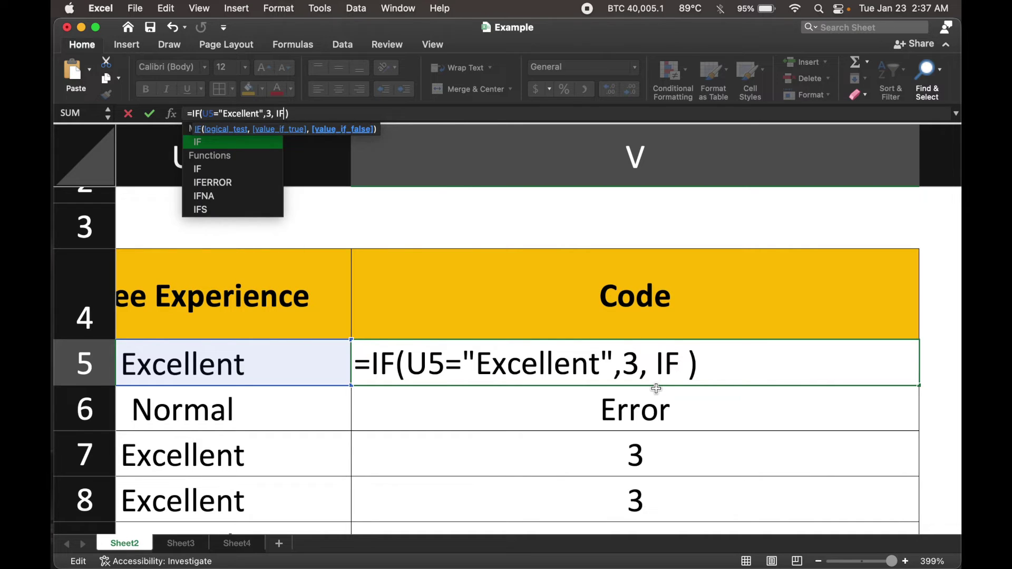
type("()")
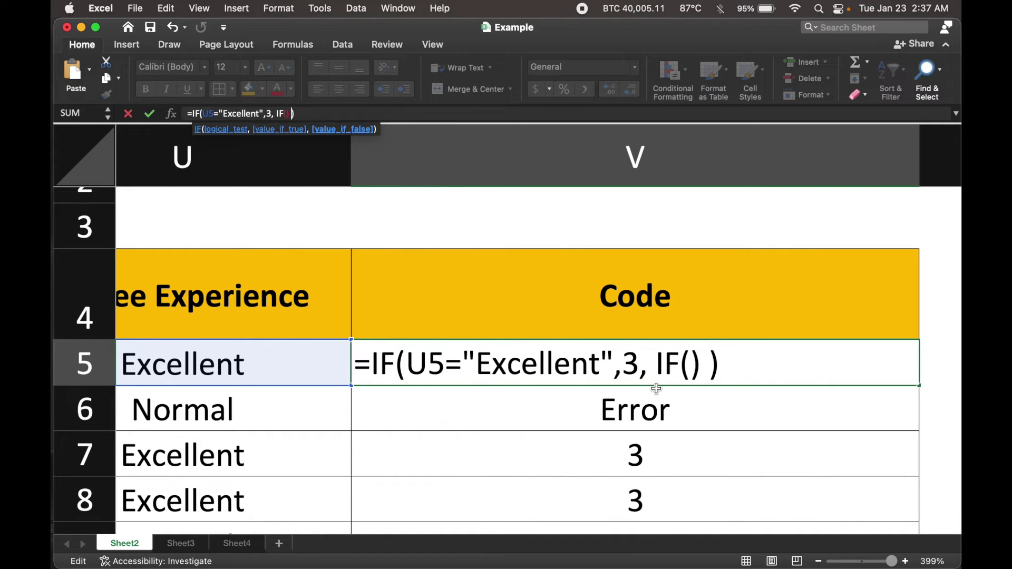
key("Left")
key("Left")
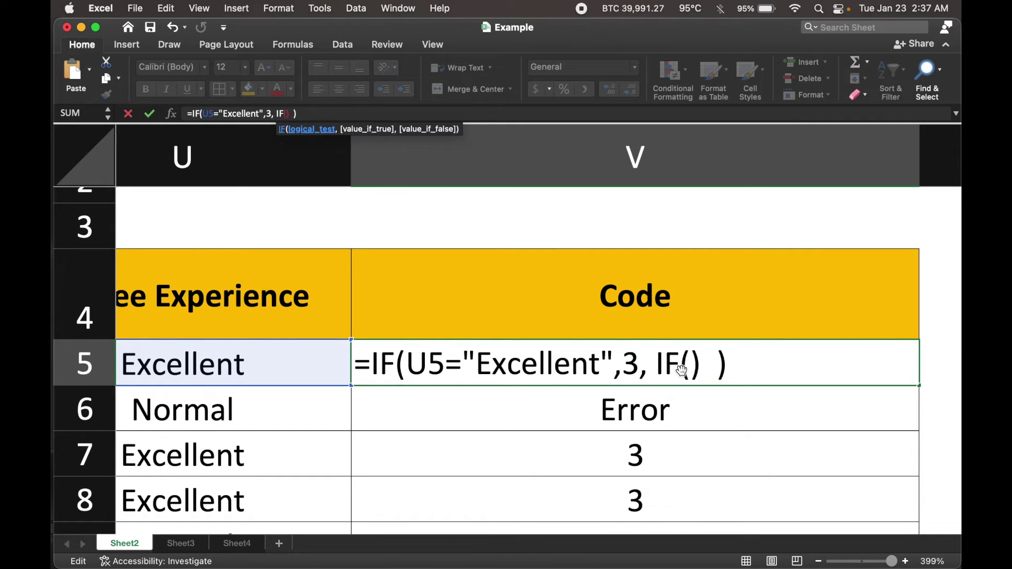
left_click(295, 371)
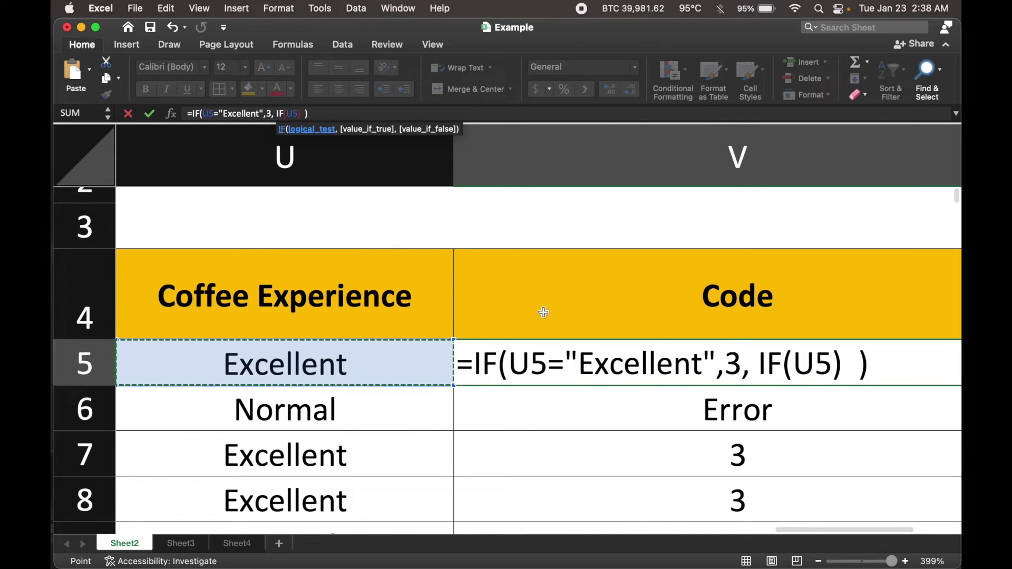
type("=")
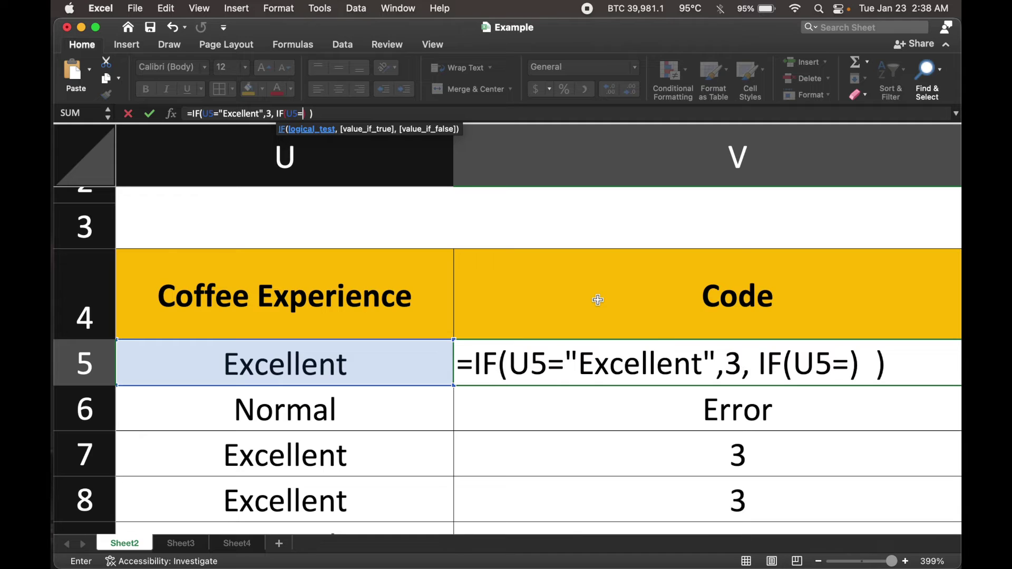
type("\"Normal")
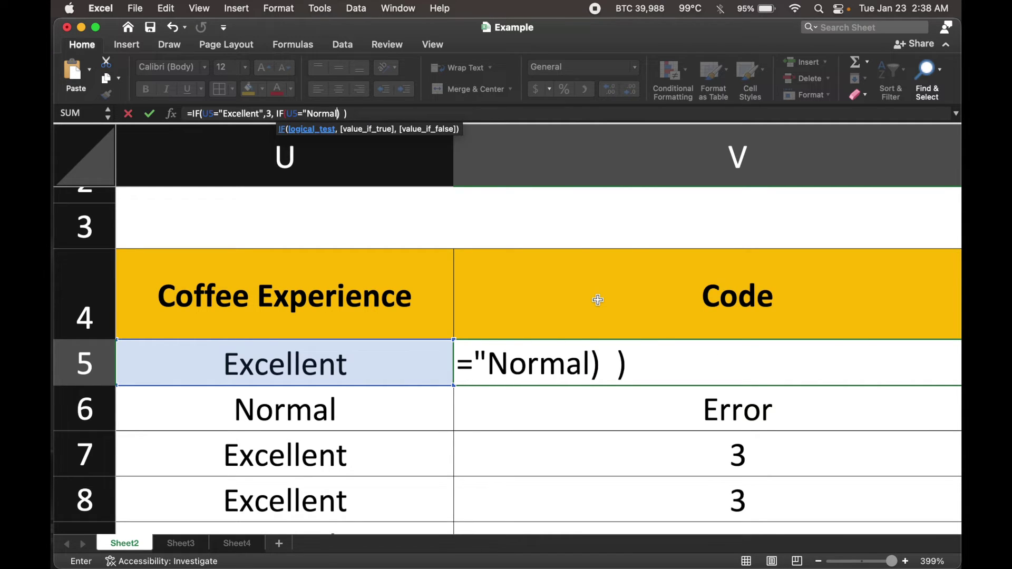
type("\",")
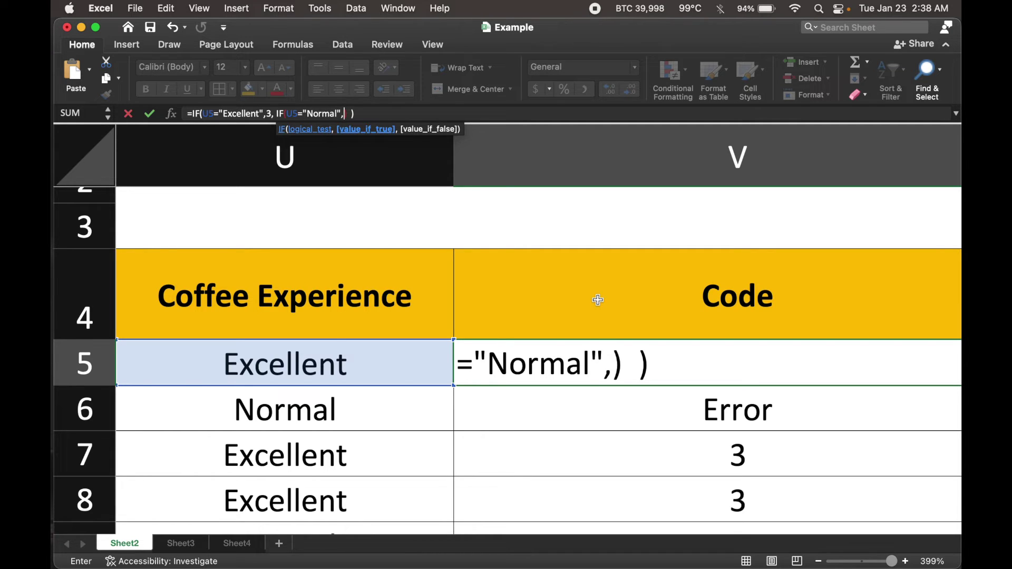
type("2,")
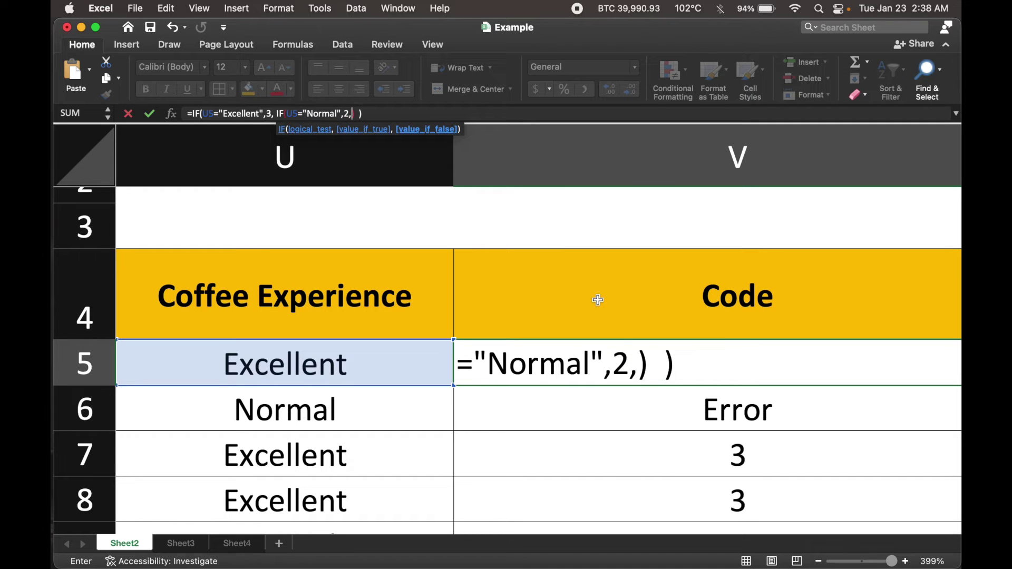
type("\"")
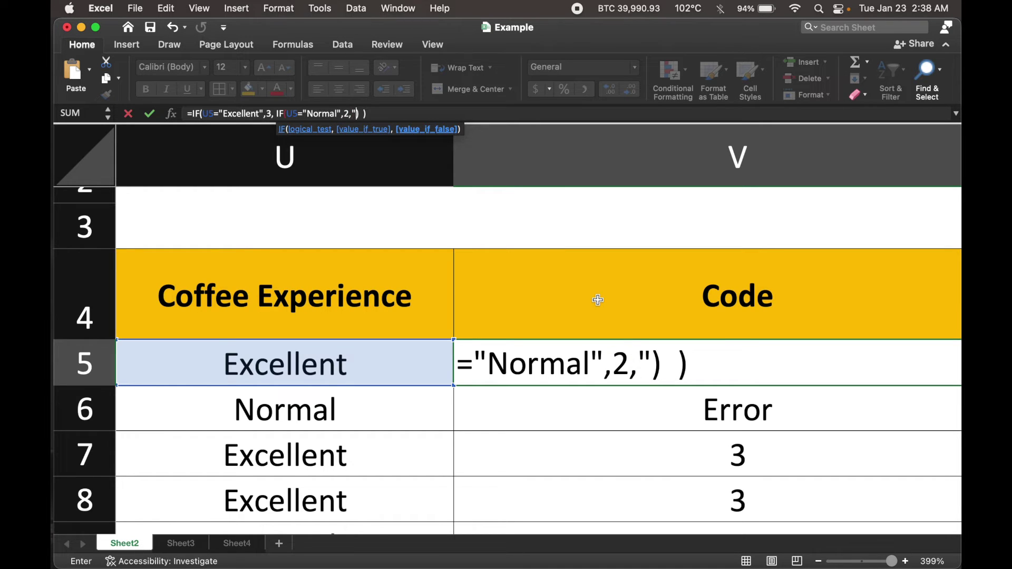
type("Error")
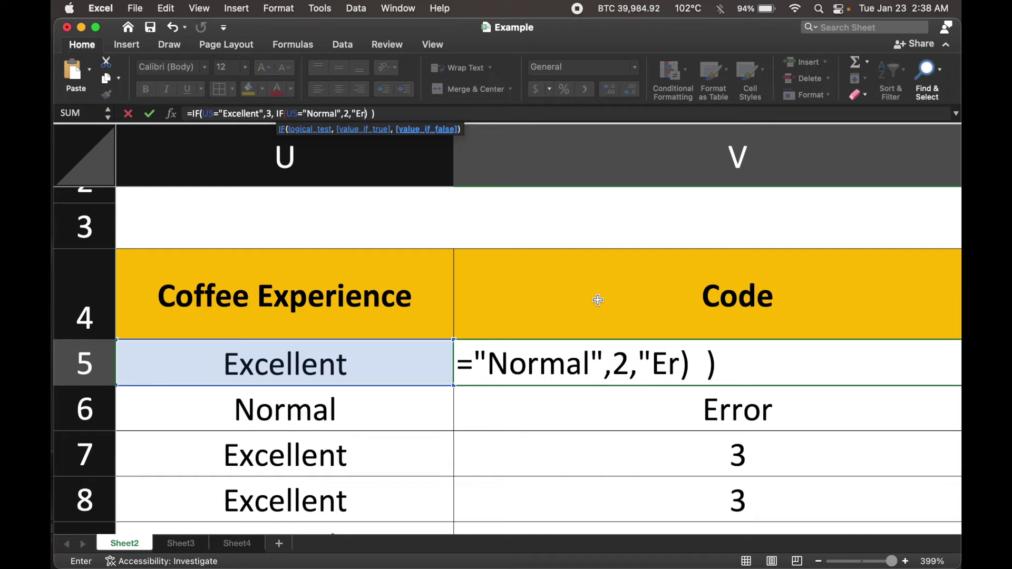
type("\"")
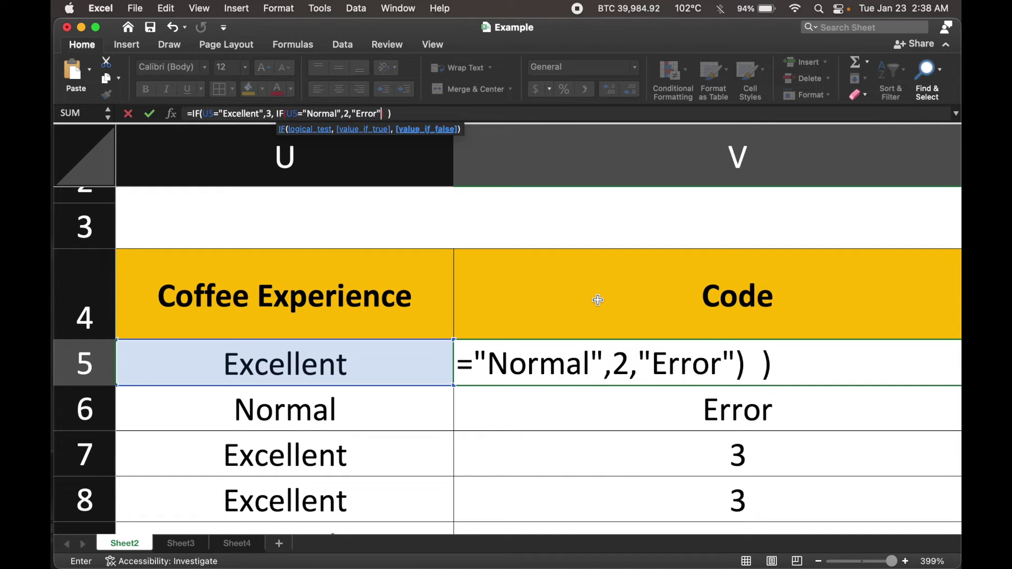
key("Tab")
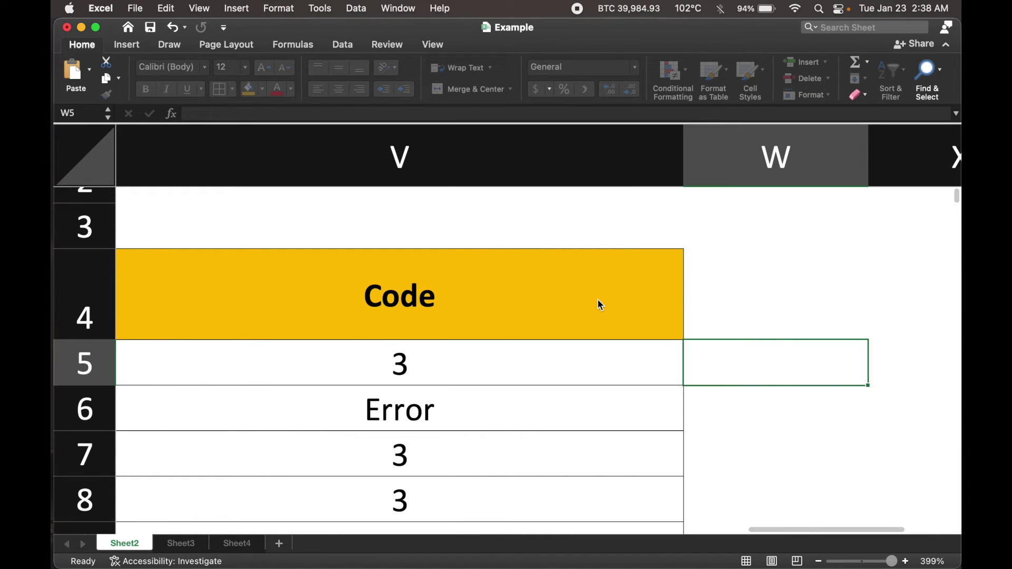
key("Left")
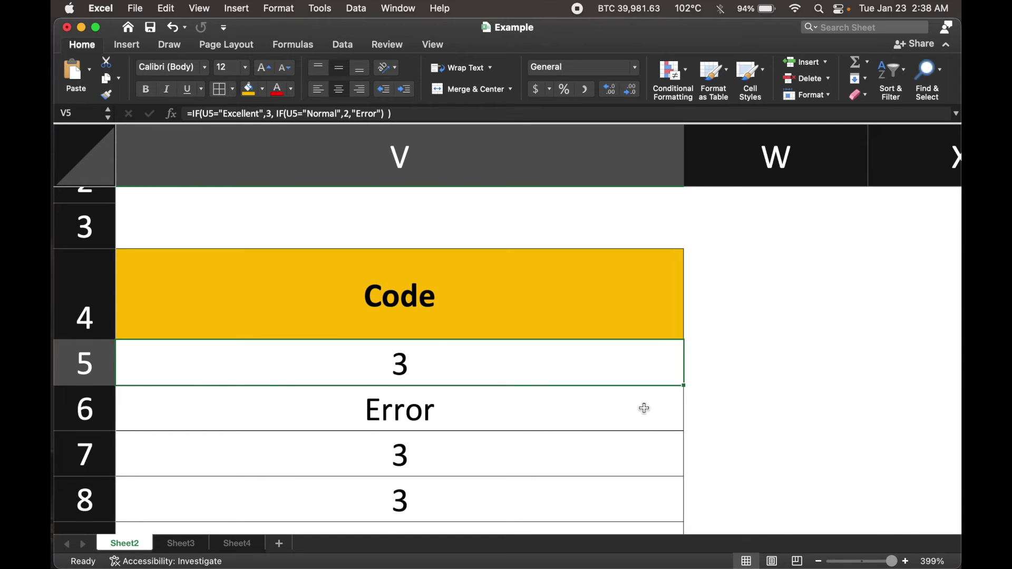
scroll(644, 409, "left", 5)
scroll(645, 394, "down", 3)
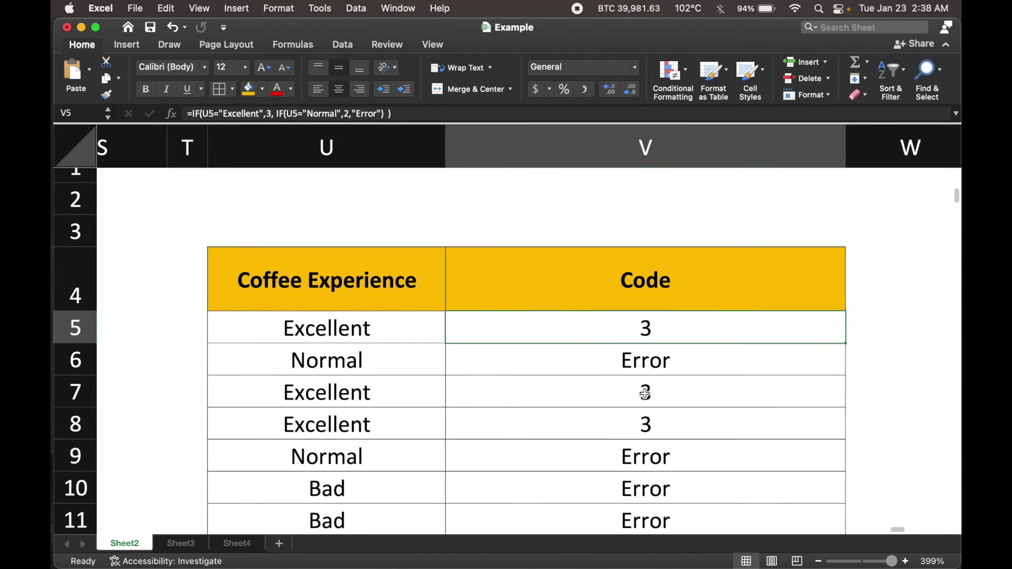
Fill V5's two-level IF formula down the Code column through V16
scroll(695, 329, "down", 2)
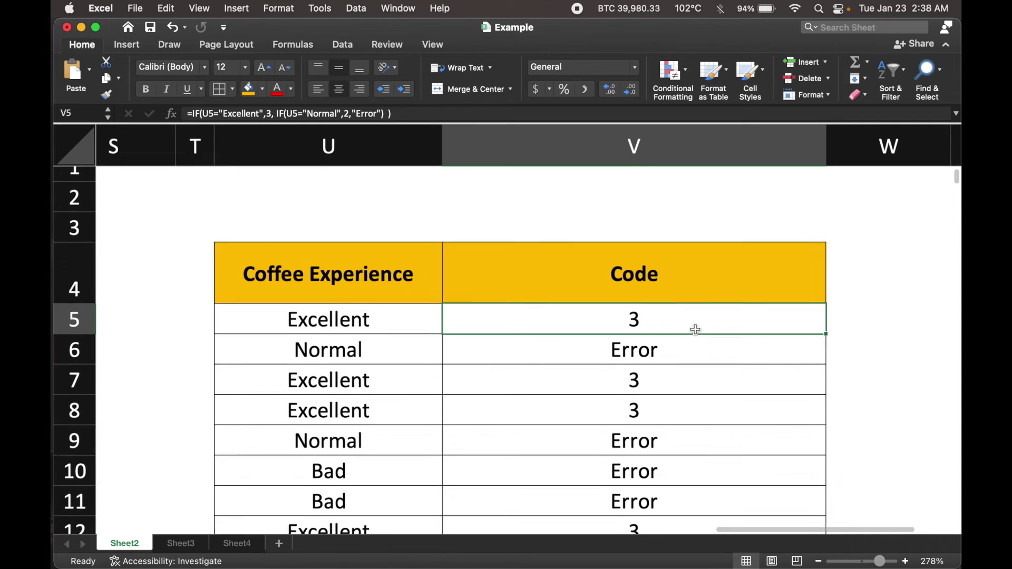
scroll(304, 134, "left", 2)
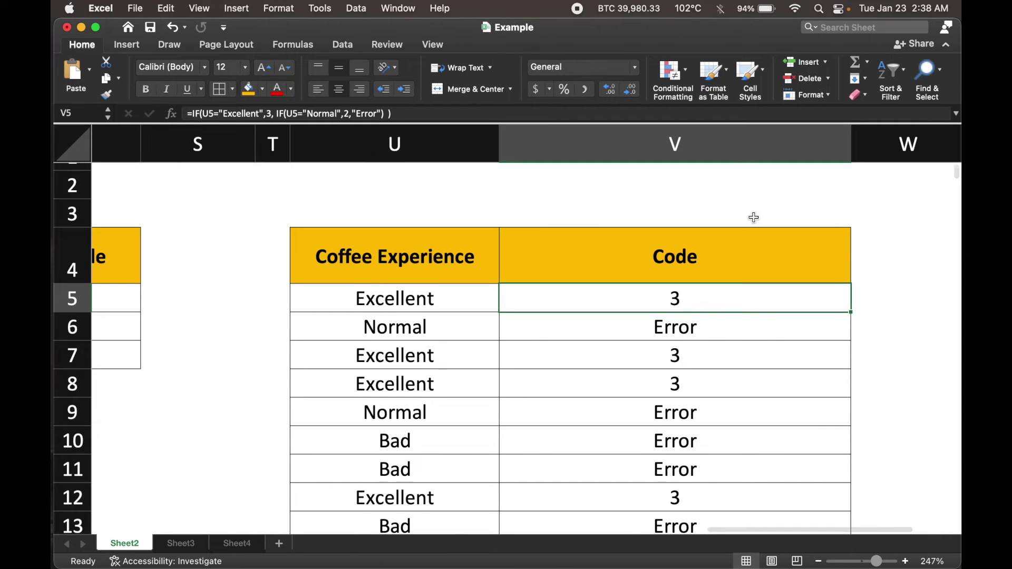
scroll(849, 292, "down", 2)
scroll(851, 291, "down", 3)
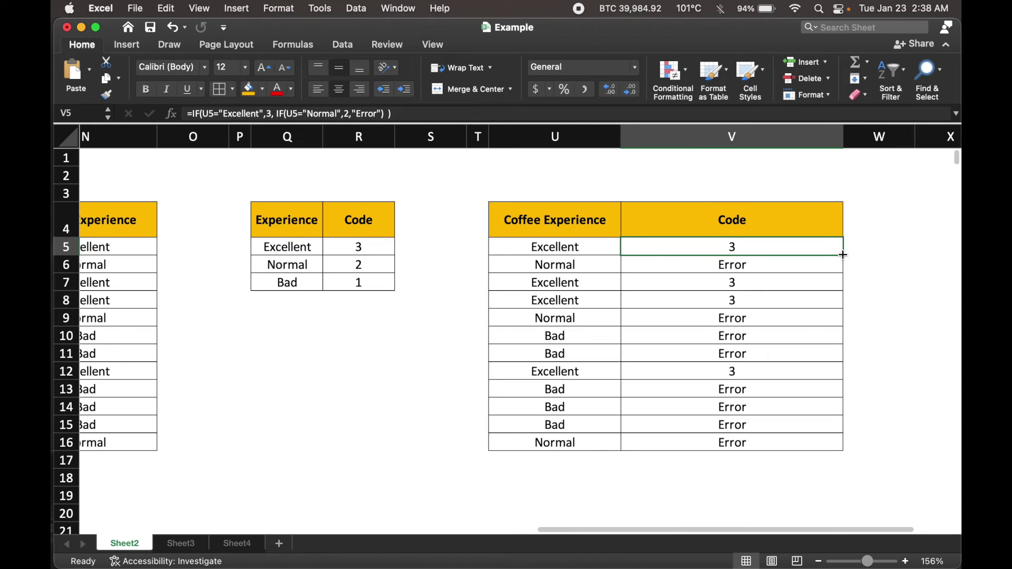
left_click_drag(843, 255, 842, 449)
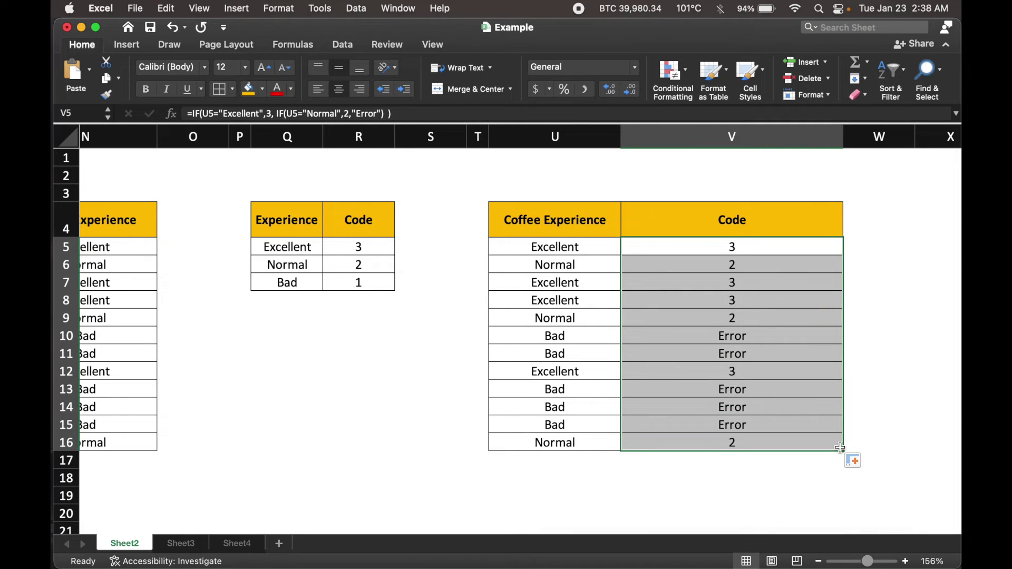
left_click(881, 342)
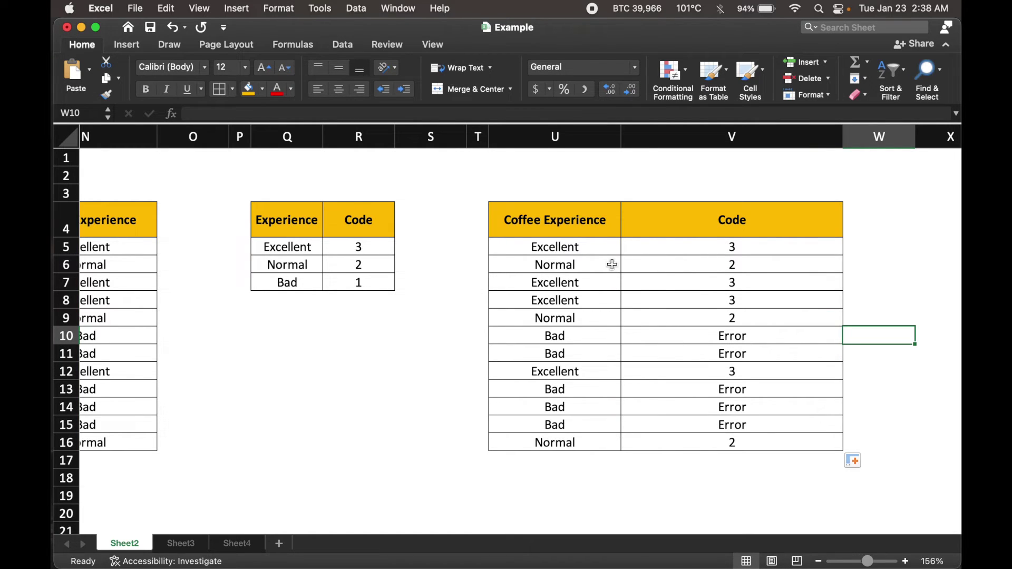
Check the ratings in U6, U9 and U16 against their codes, then reselect V5
left_click(605, 318)
left_click(573, 266)
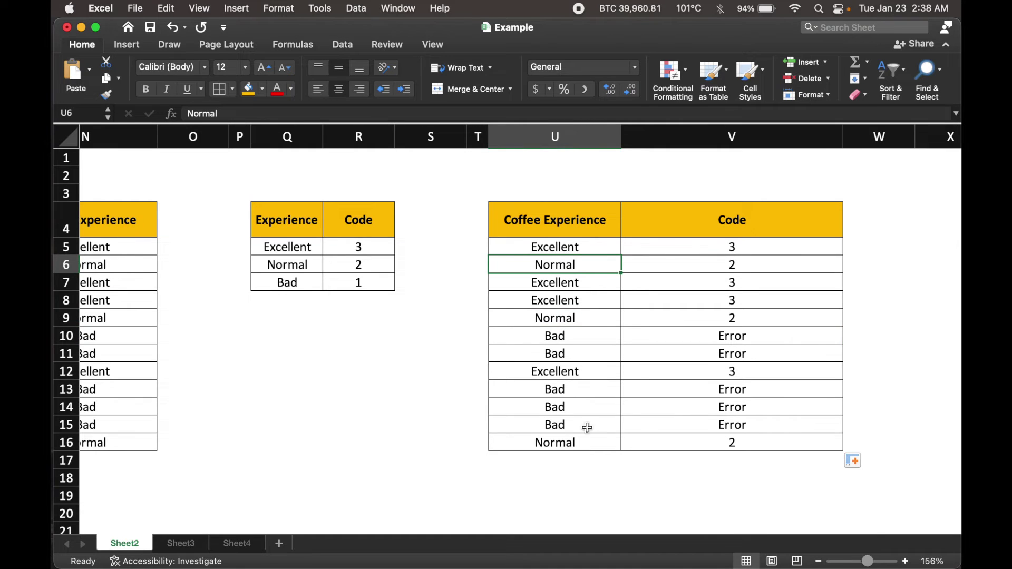
left_click(582, 441)
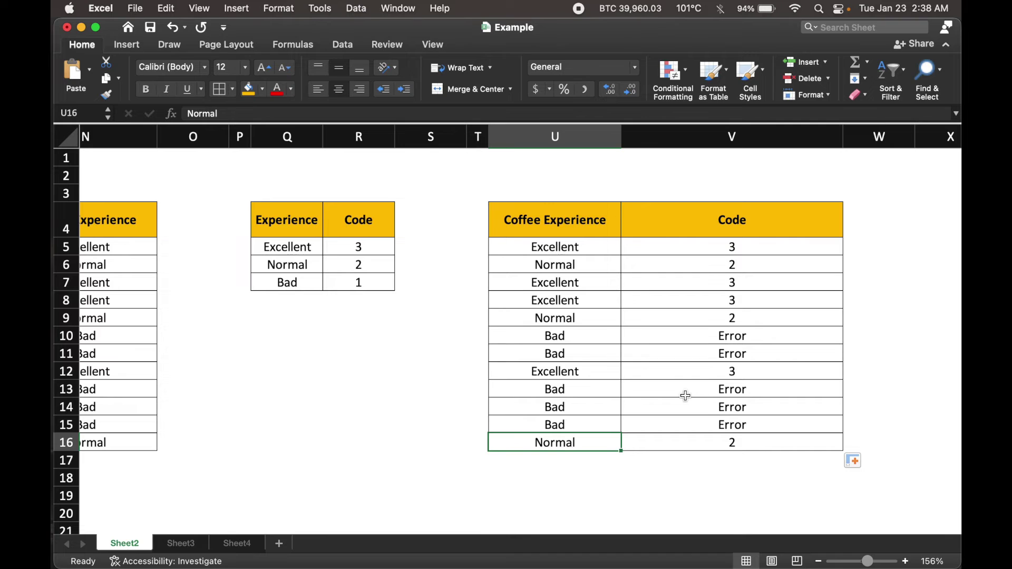
left_click(723, 248)
scroll(643, 268, "up", 1)
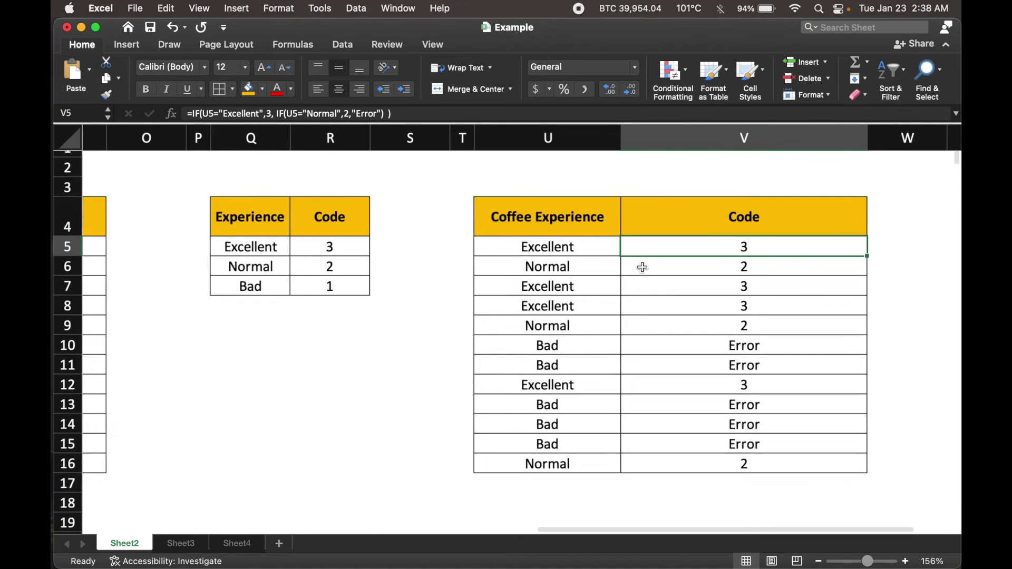
scroll(643, 267, "up", 2)
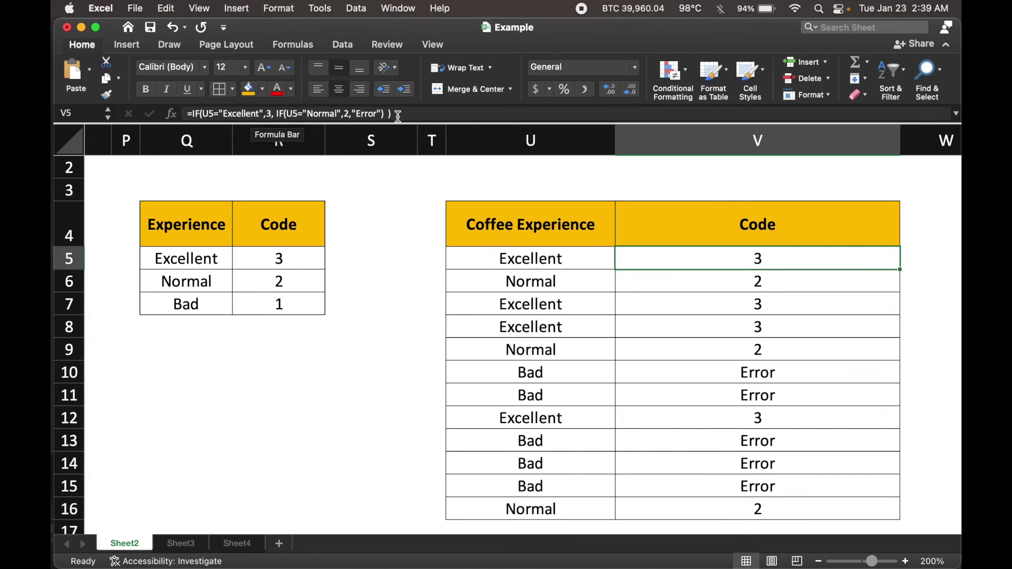
scroll(607, 274, "up", 5)
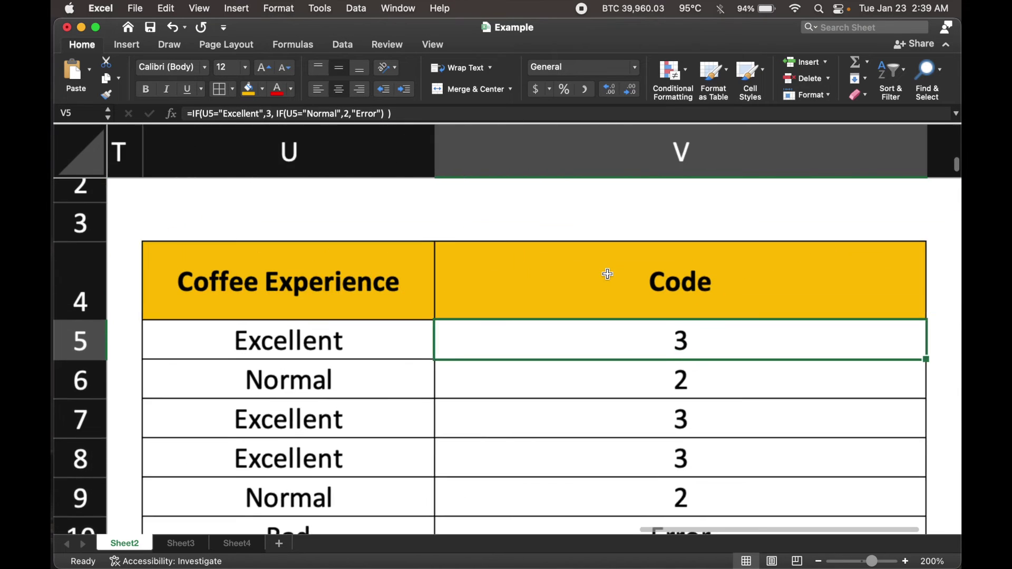
Replace V5's "Error" fallback with a third IF(U5="Bad",1,"Error") and commit the formula
left_click(413, 114)
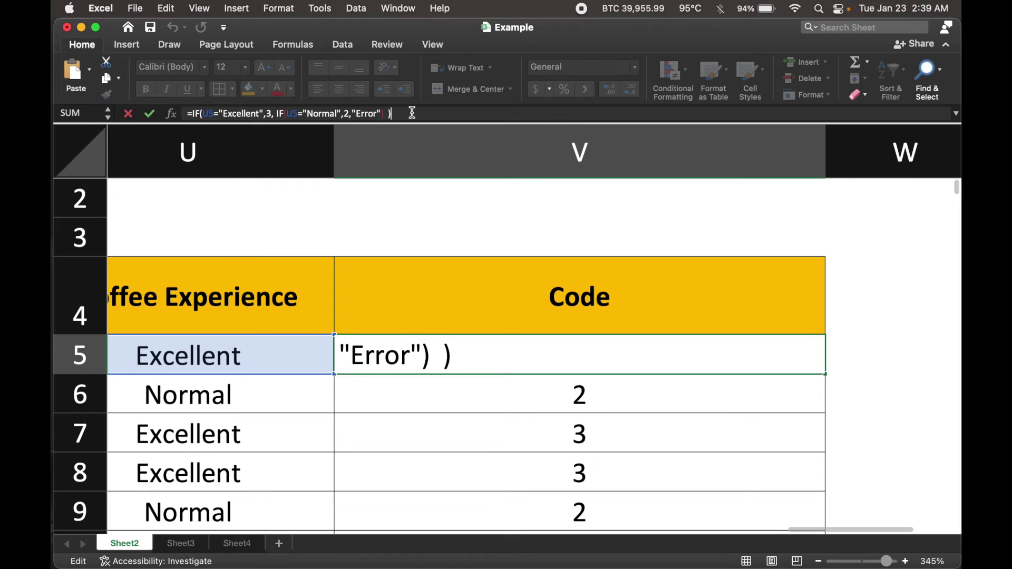
left_click(361, 113)
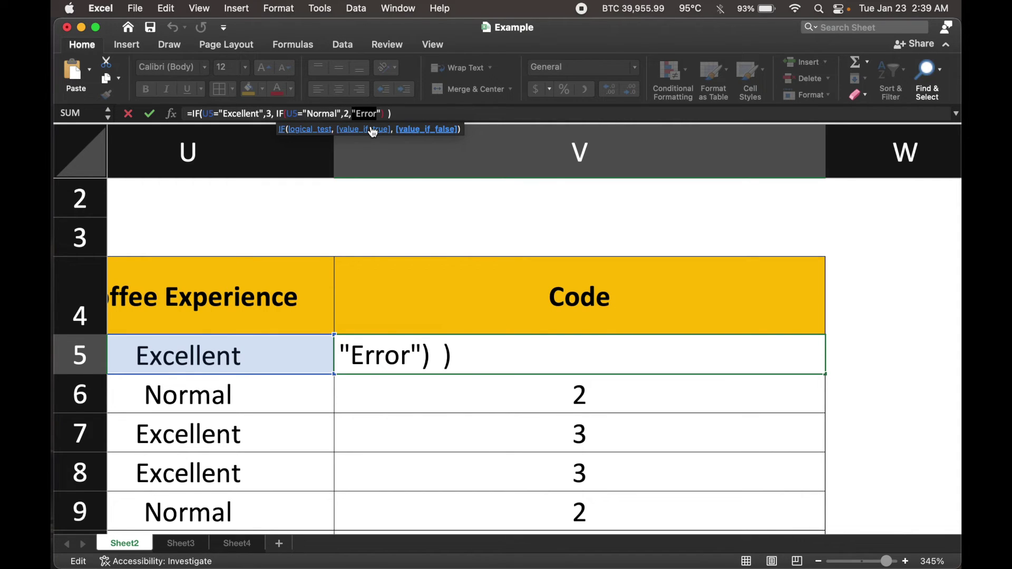
key("BackSpace")
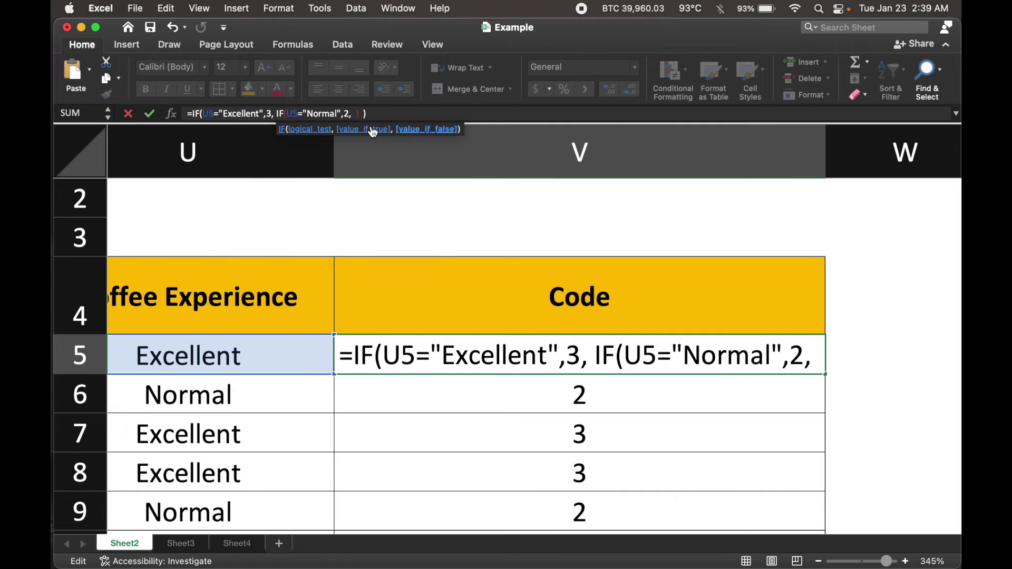
type("IF")
key("Tab")
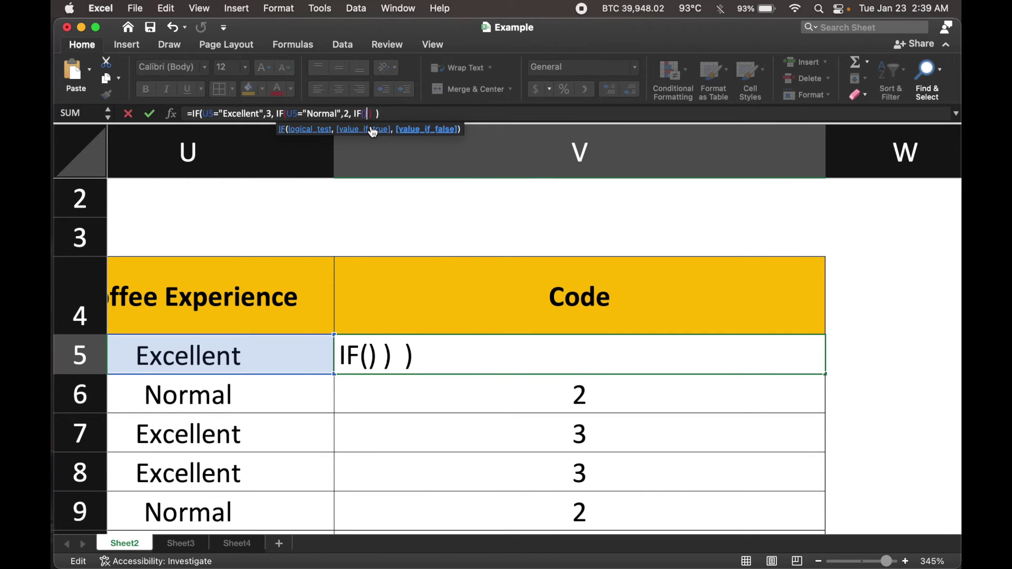
type(")")
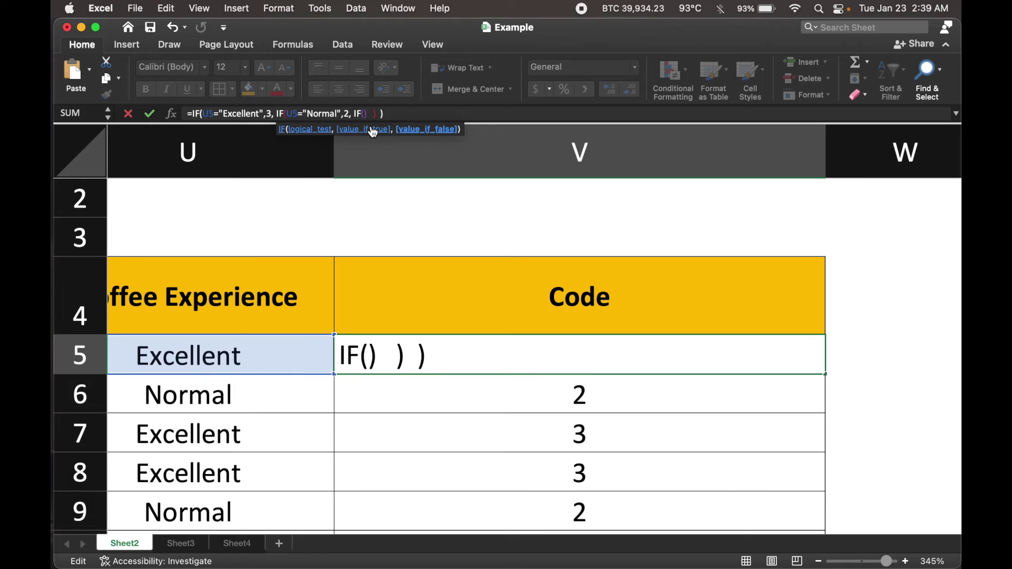
left_click(366, 114)
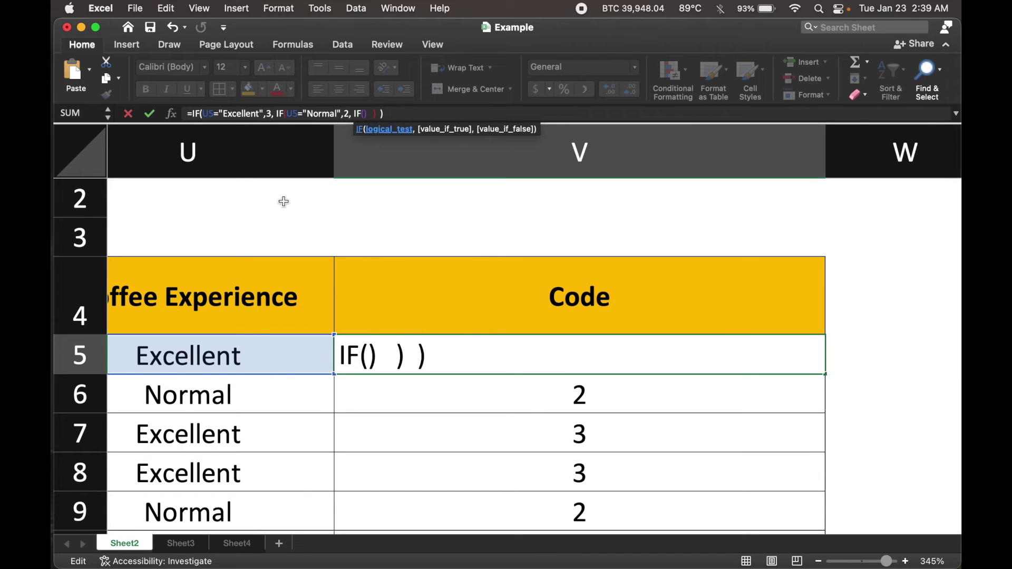
left_click(216, 356)
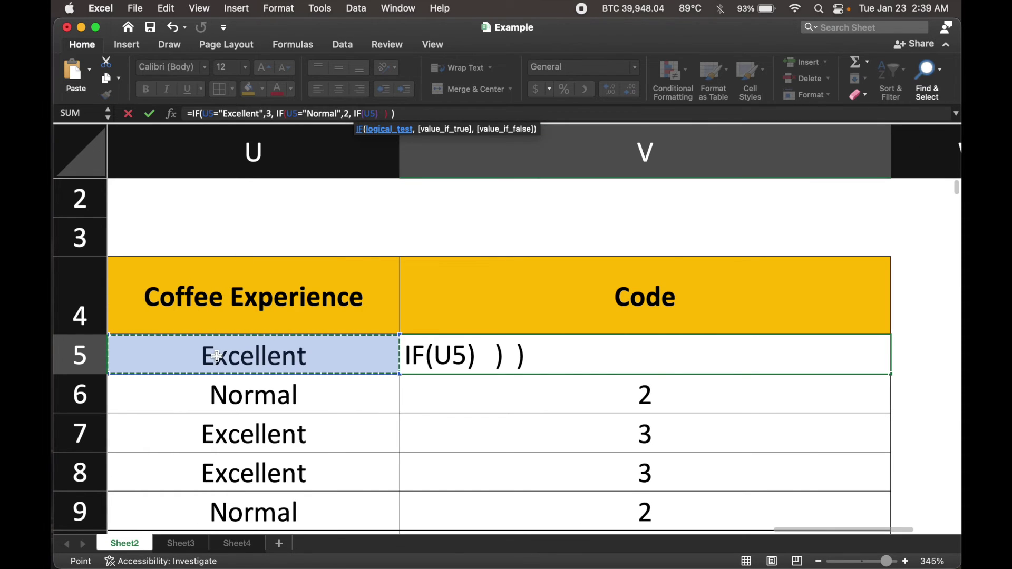
type("=\"")
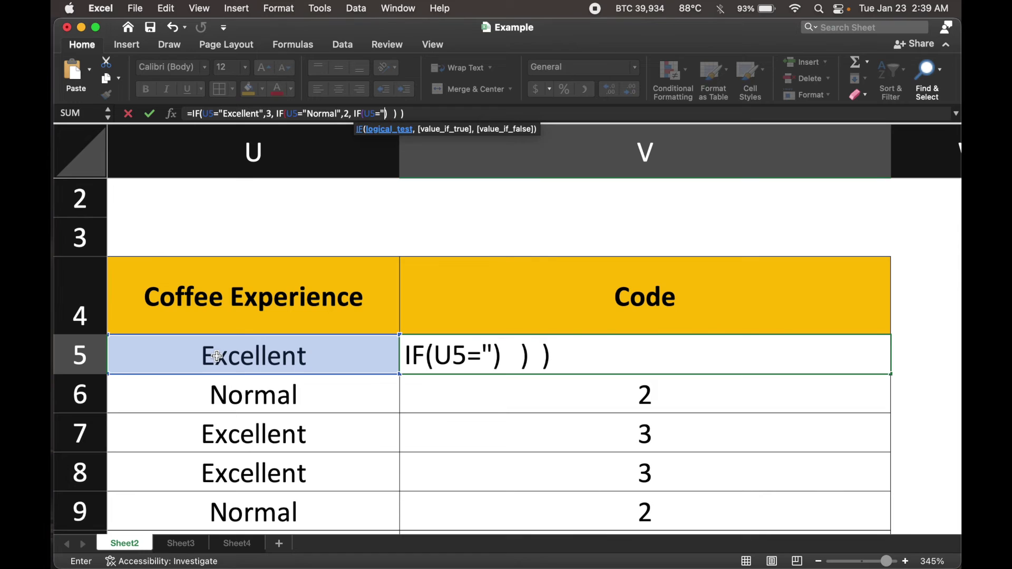
type("Bad\"")
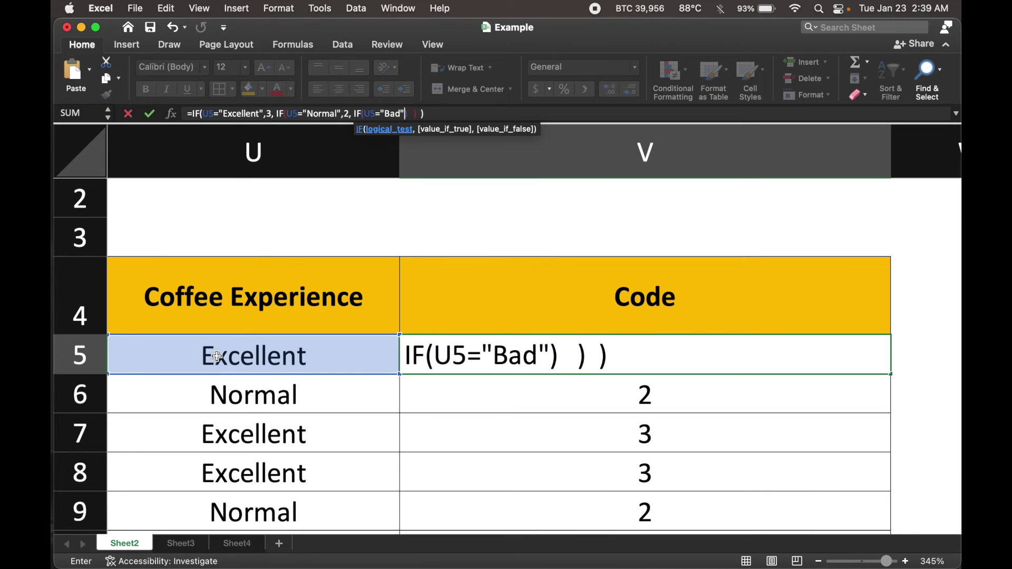
type(",1")
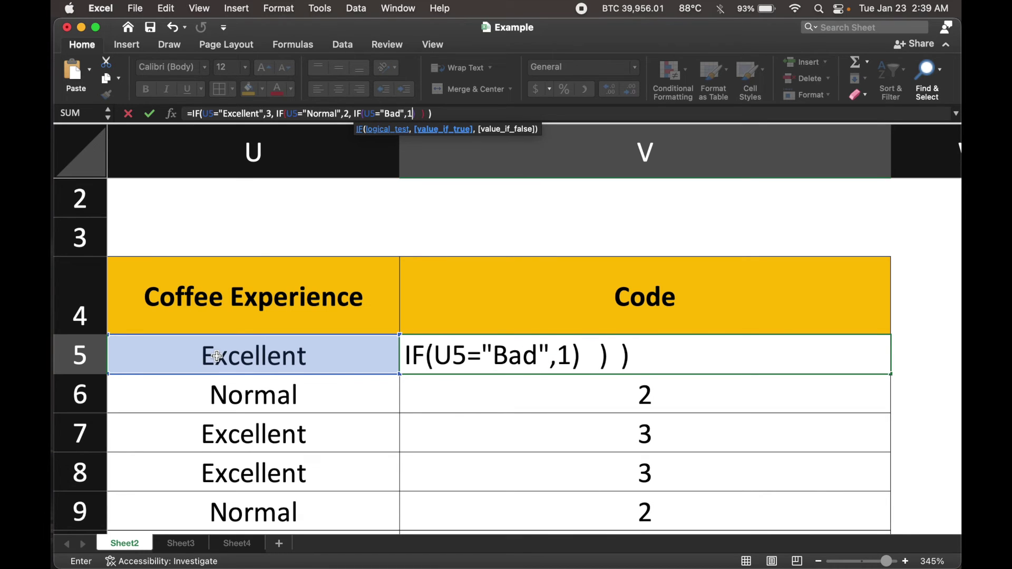
type(",\"")
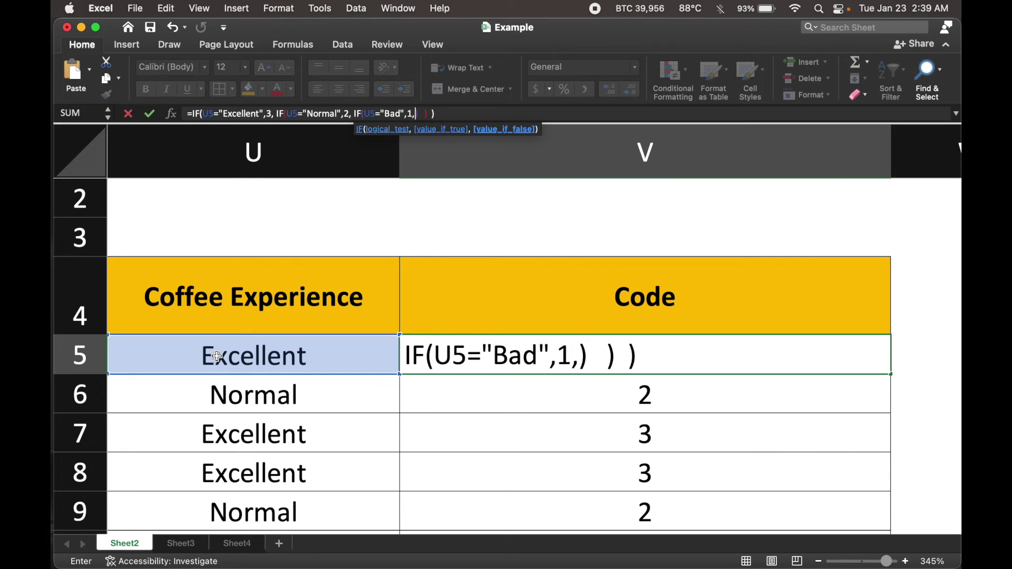
type("Error\"")
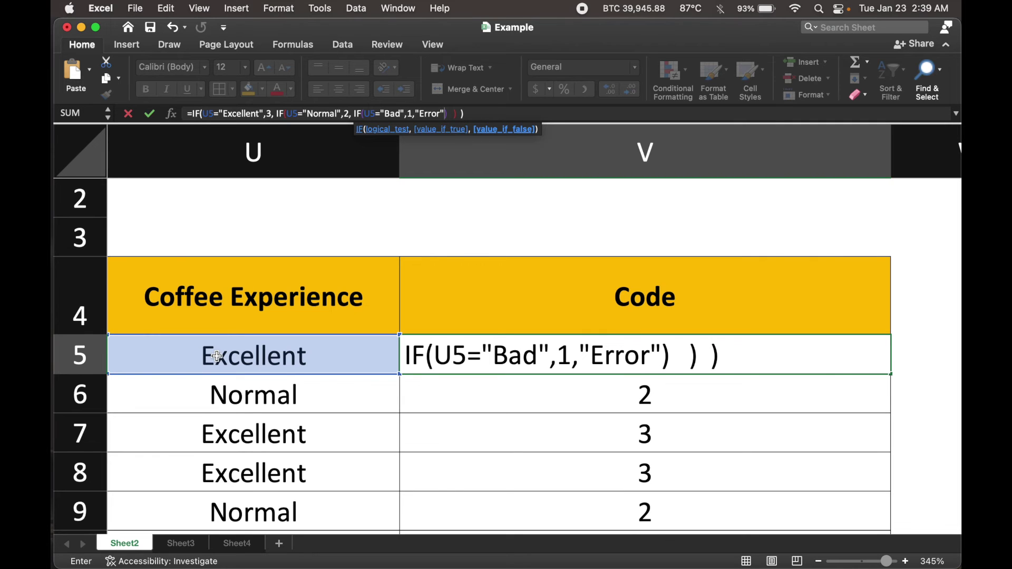
key("Return")
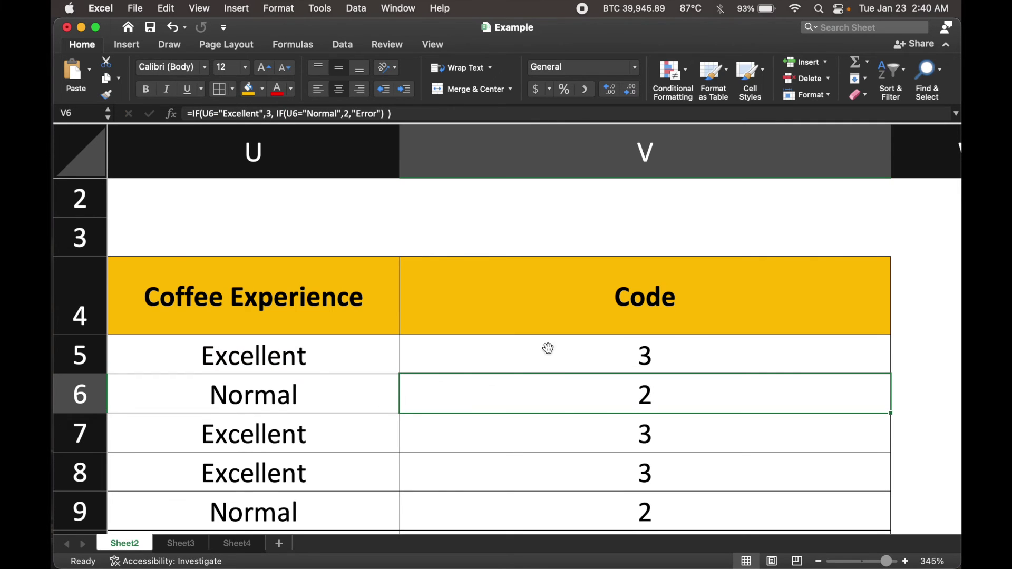
Fill V5's three-level IF down to V16 so every Bad rating shows 1
scroll(548, 348, "down", 2)
scroll(549, 348, "down", 5)
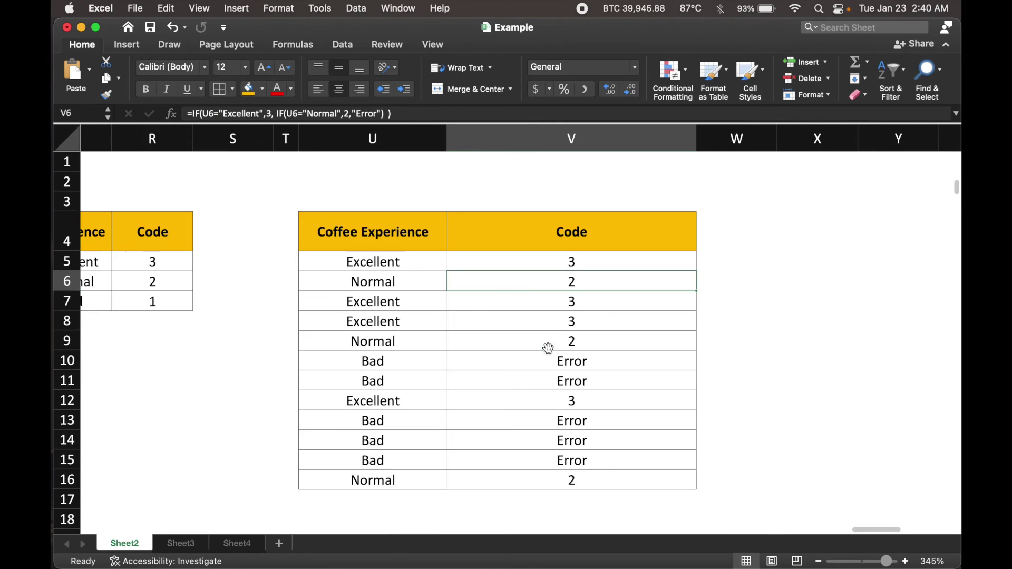
scroll(570, 262, "up", 1)
left_click(567, 259)
left_click_drag(747, 272, 745, 490)
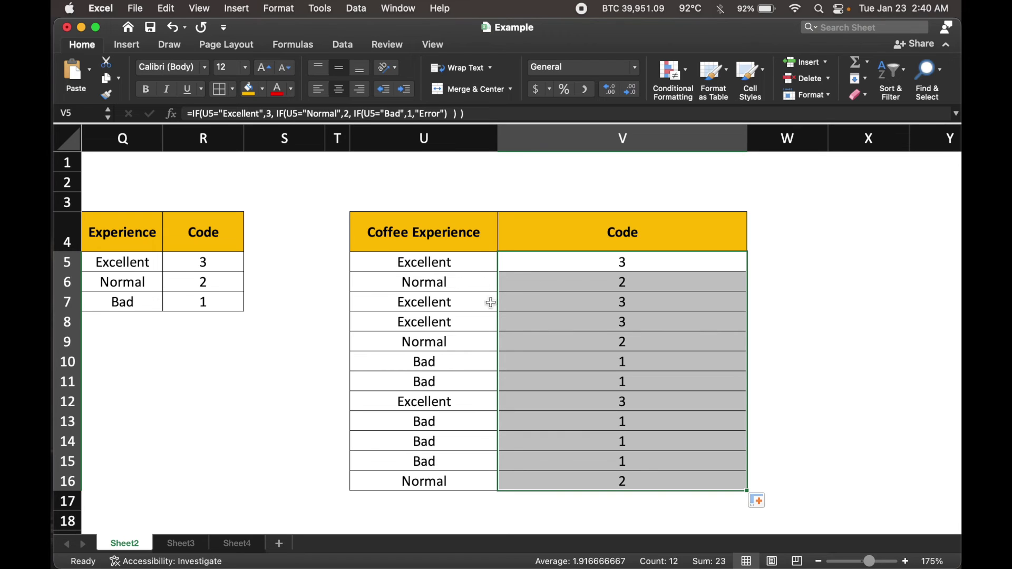
left_click(795, 295)
left_click(640, 261)
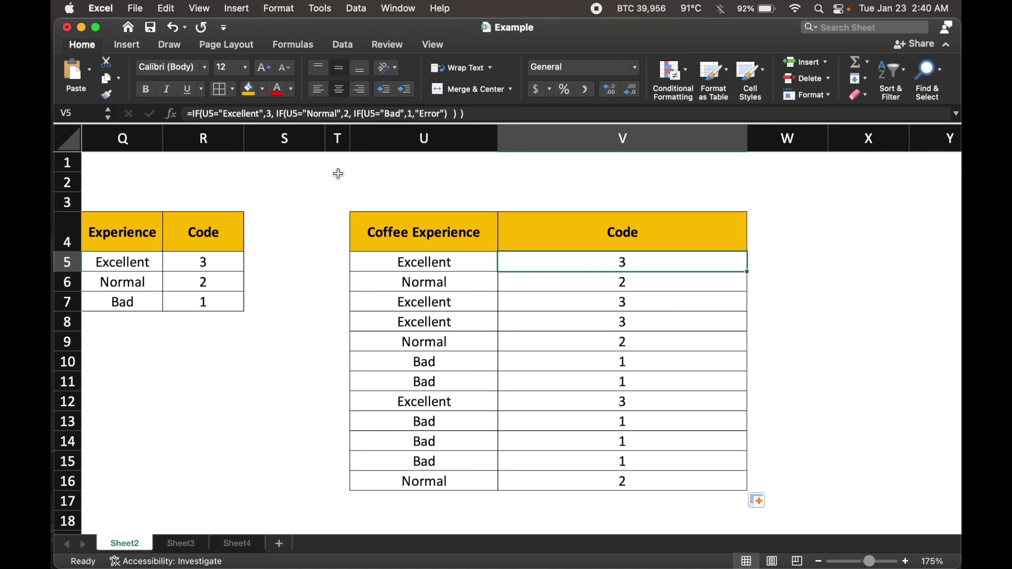
Paste V5's nested IF formula as text into cell V3 above the Code header
left_click(287, 114)
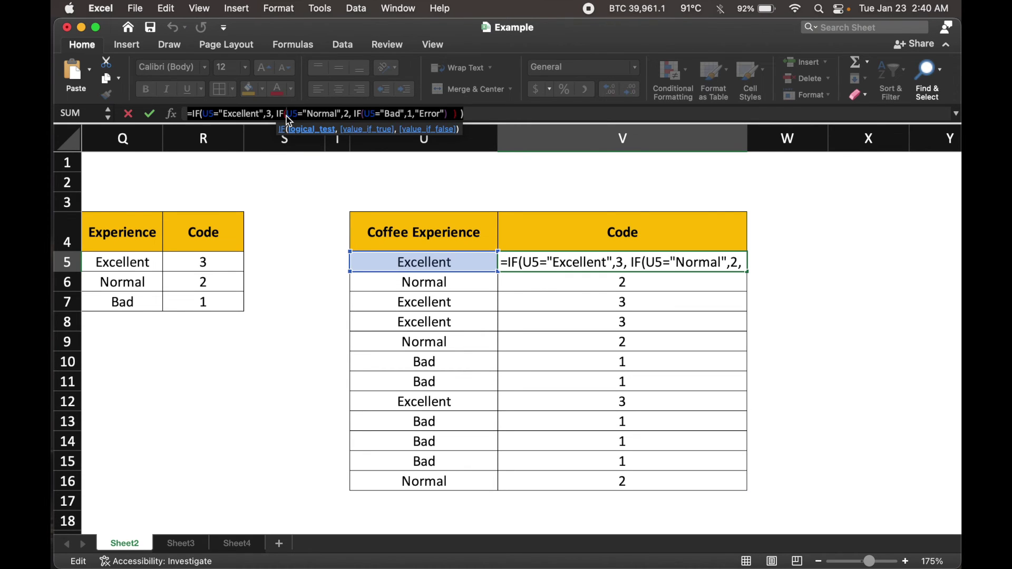
left_click(560, 194)
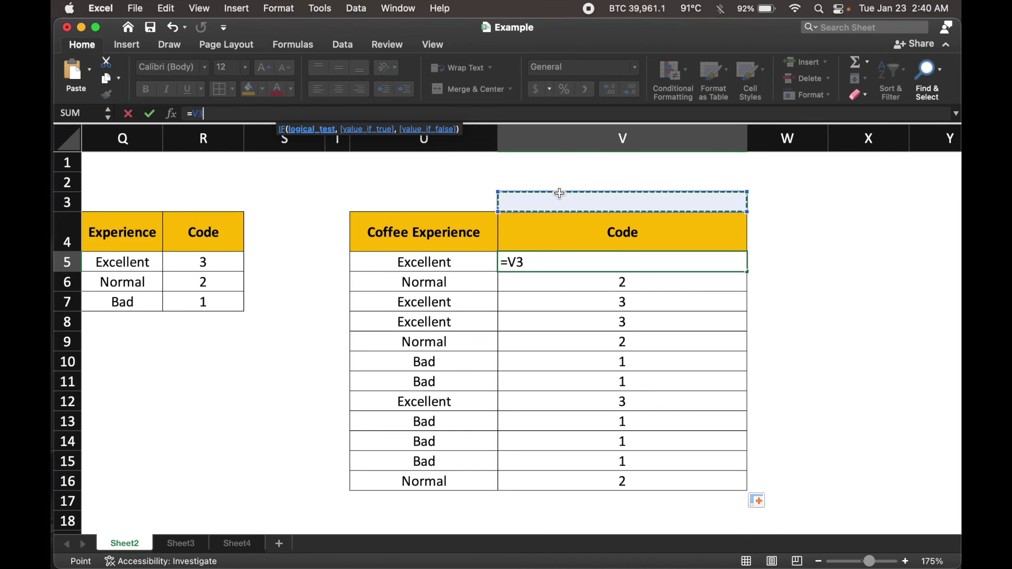
key("Escape")
left_click(565, 197)
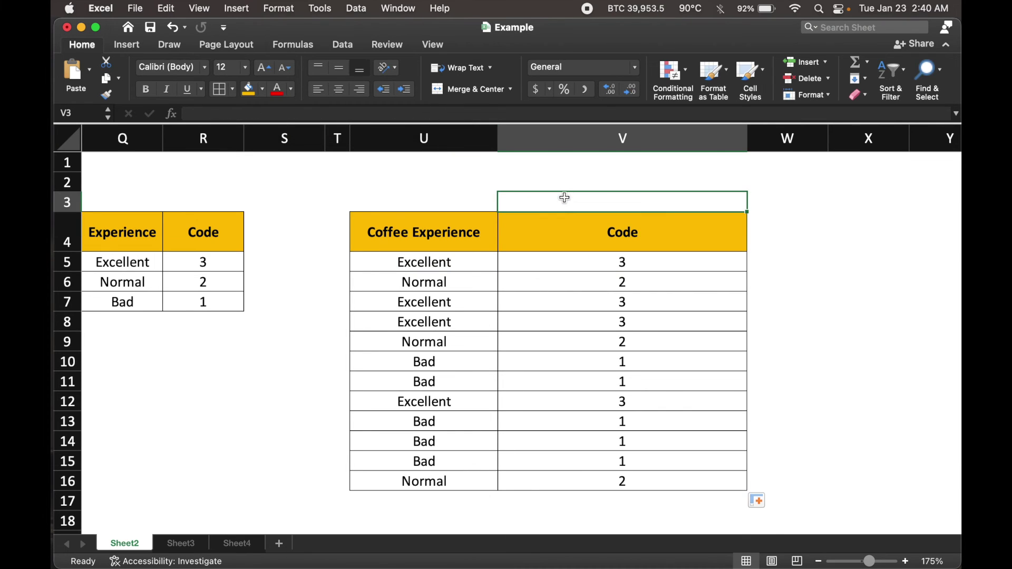
key("super+v")
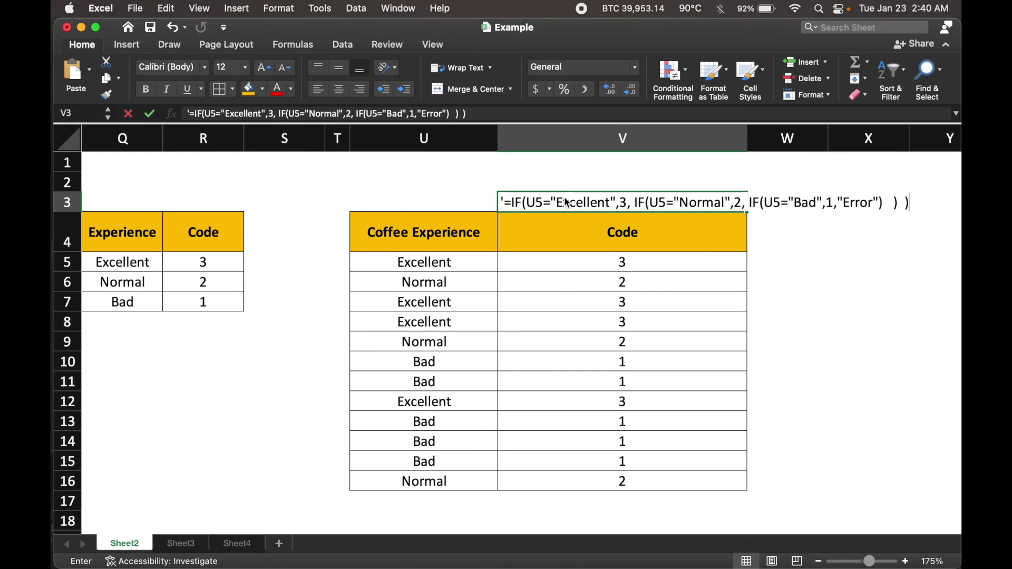
key("Return")
Auto-fit column V's width so the formula text in V3 fits
left_click(566, 197)
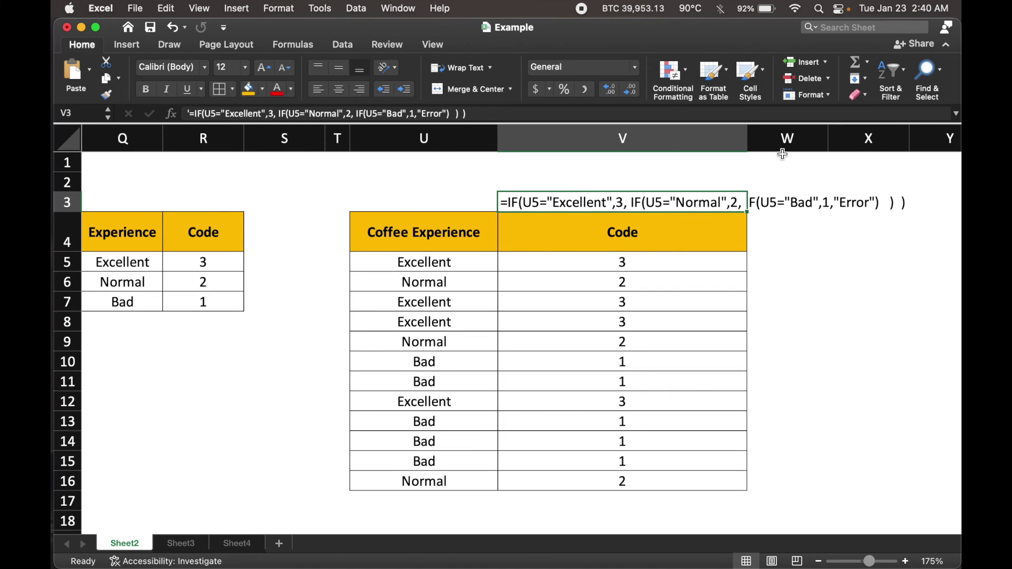
double_click(749, 140)
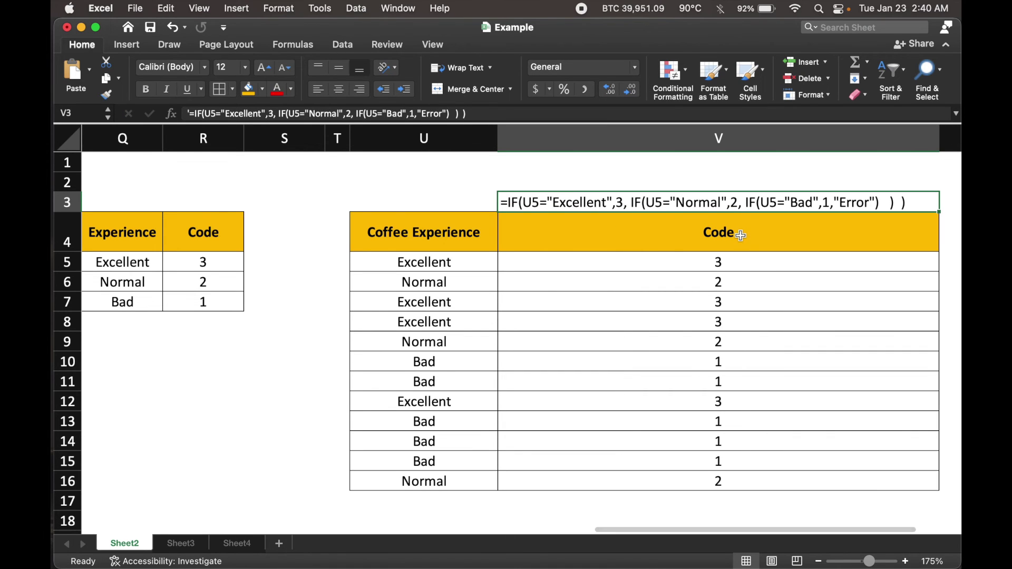
scroll(742, 236, "right", 2)
scroll(741, 236, "up", 5)
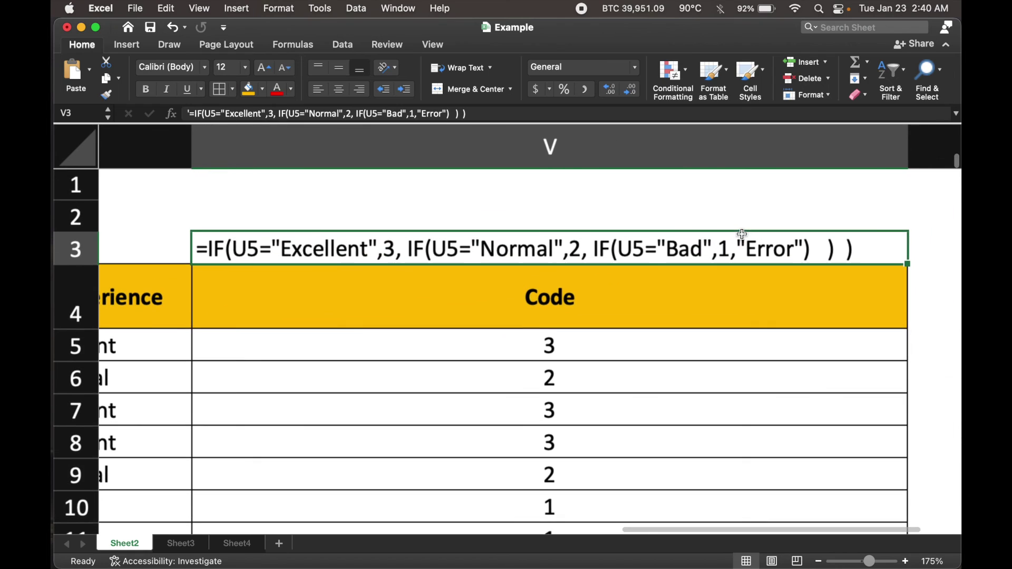
scroll(445, 220, "left", 2)
scroll(522, 203, "right", 2)
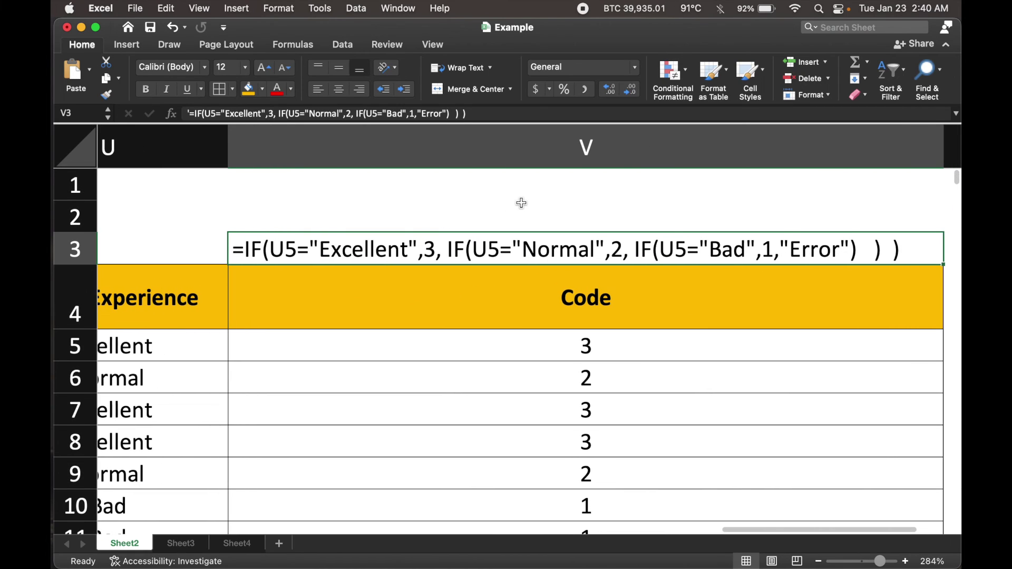
left_click(498, 197)
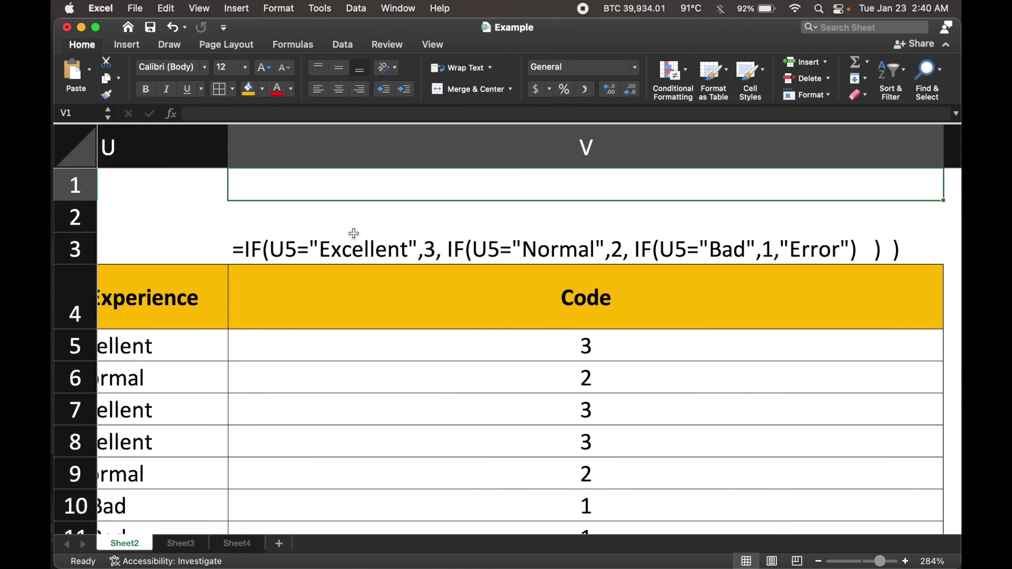
Give cell V3 a thin outside border, then scroll down to review the coded ratings
left_click(342, 246)
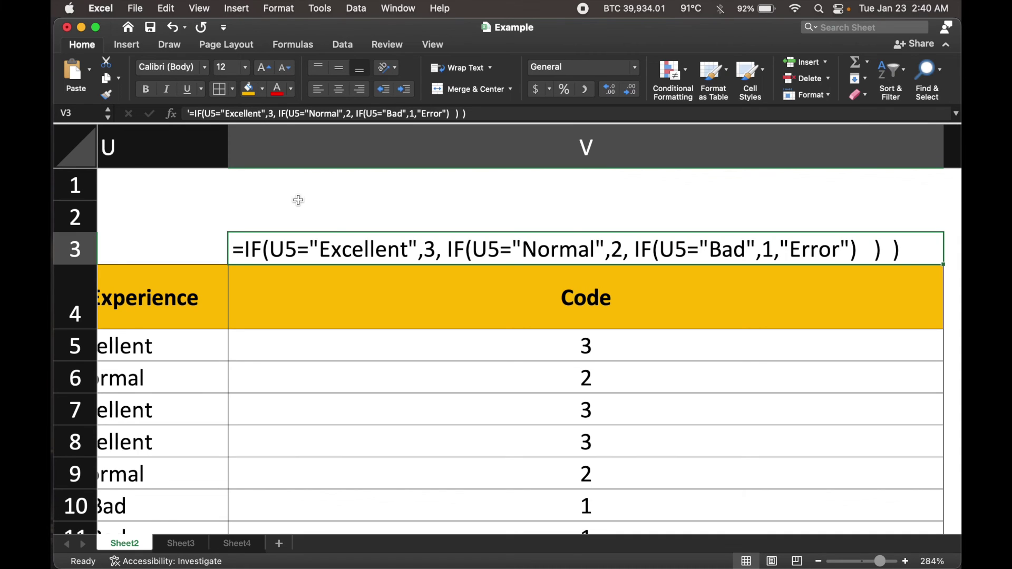
left_click(407, 213)
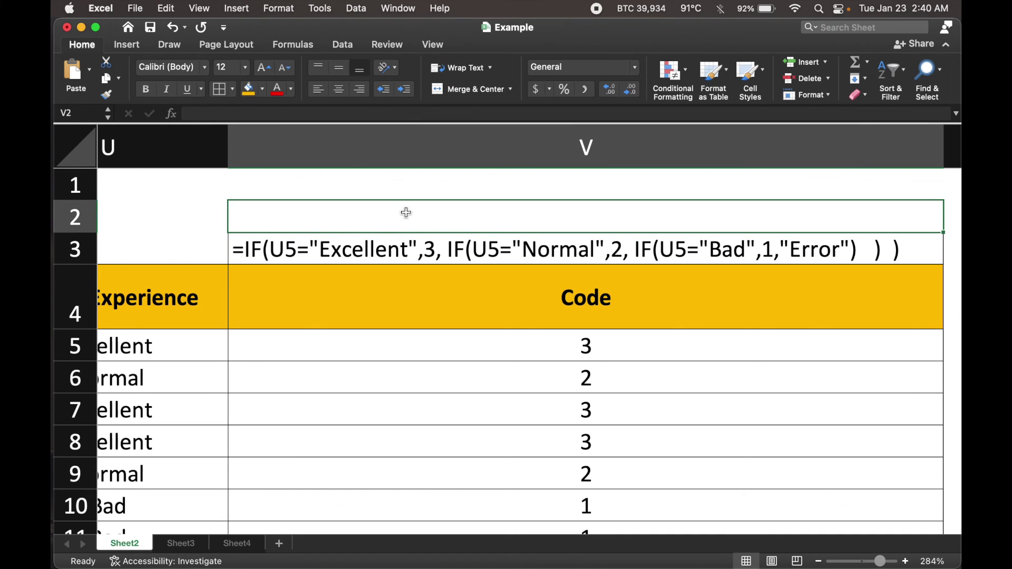
left_click(435, 185)
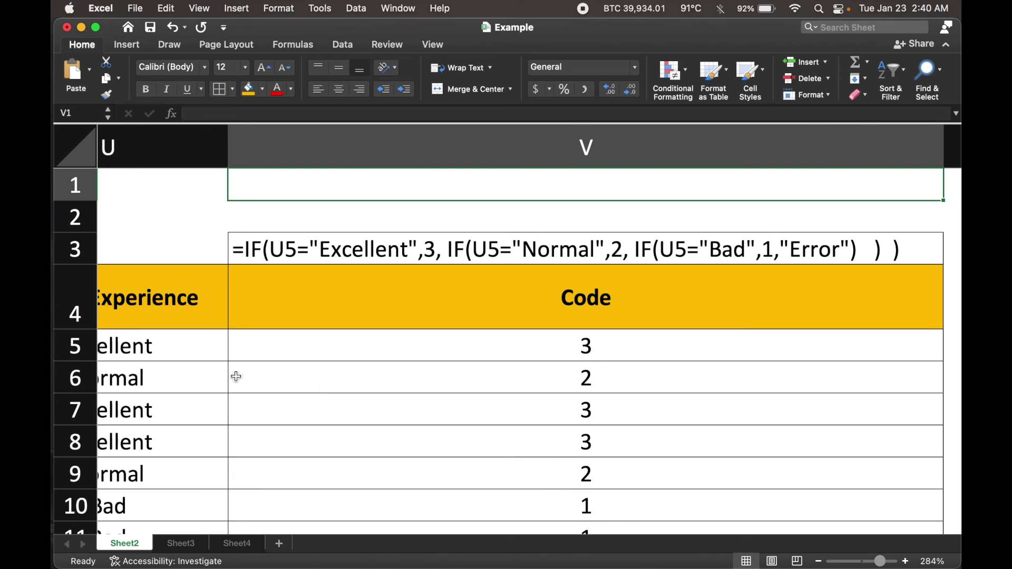
scroll(206, 348, "down", 5)
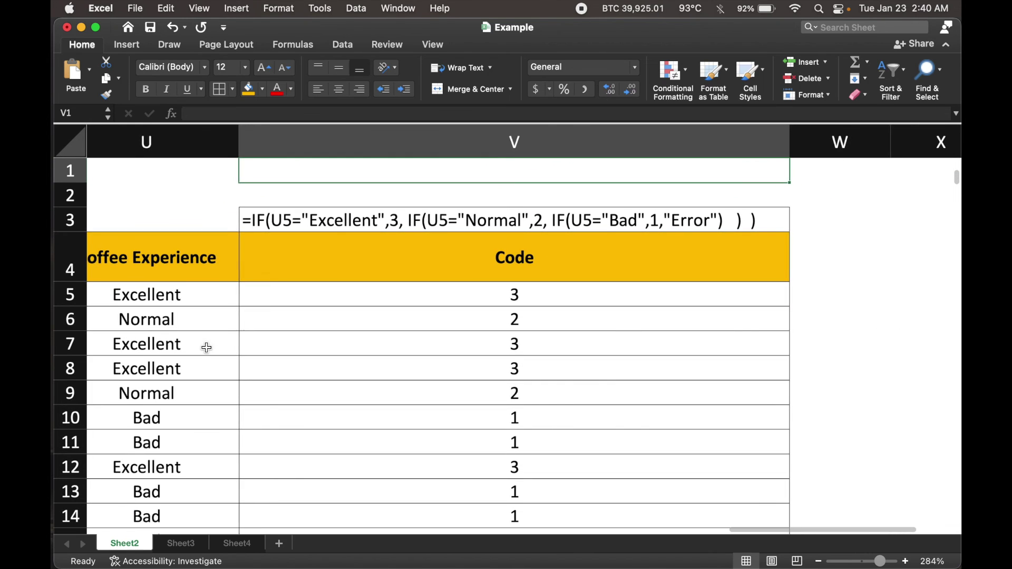
scroll(207, 348, "down", 2)
scroll(274, 309, "down", 2)
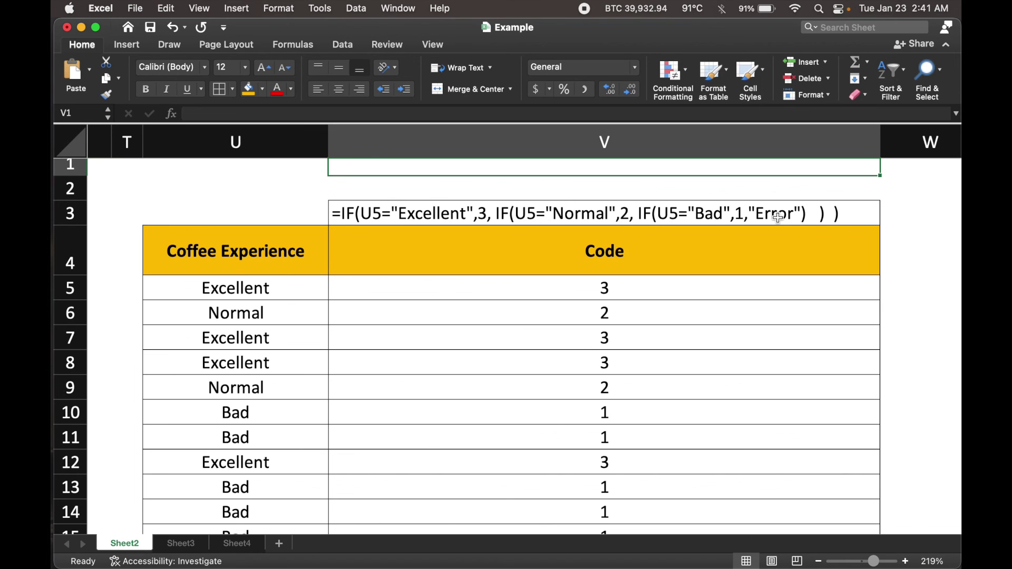
scroll(667, 304, "down", 3)
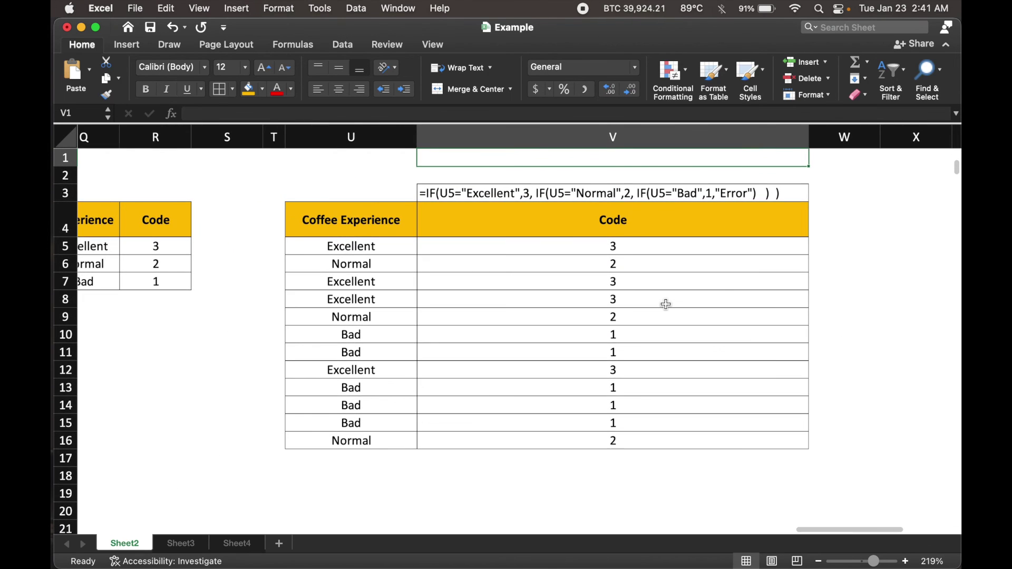
scroll(668, 310, "down", 3)
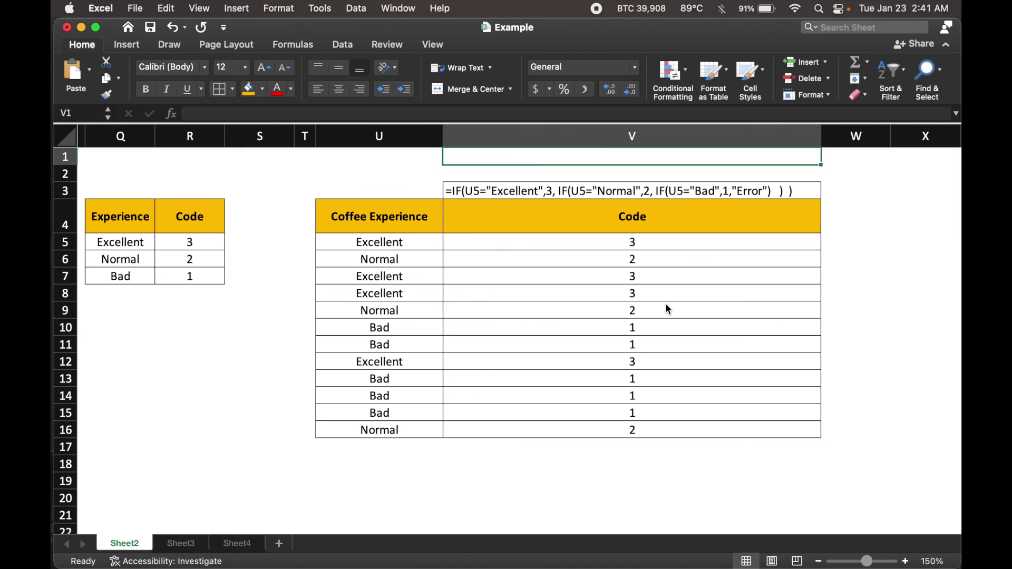
left_click(638, 243)
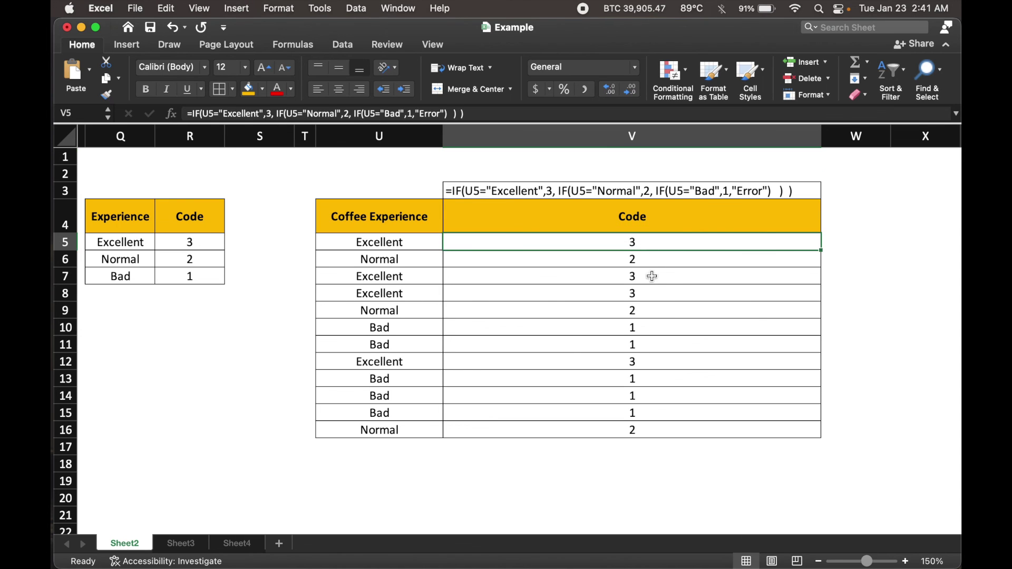
left_click(635, 429, "shift")
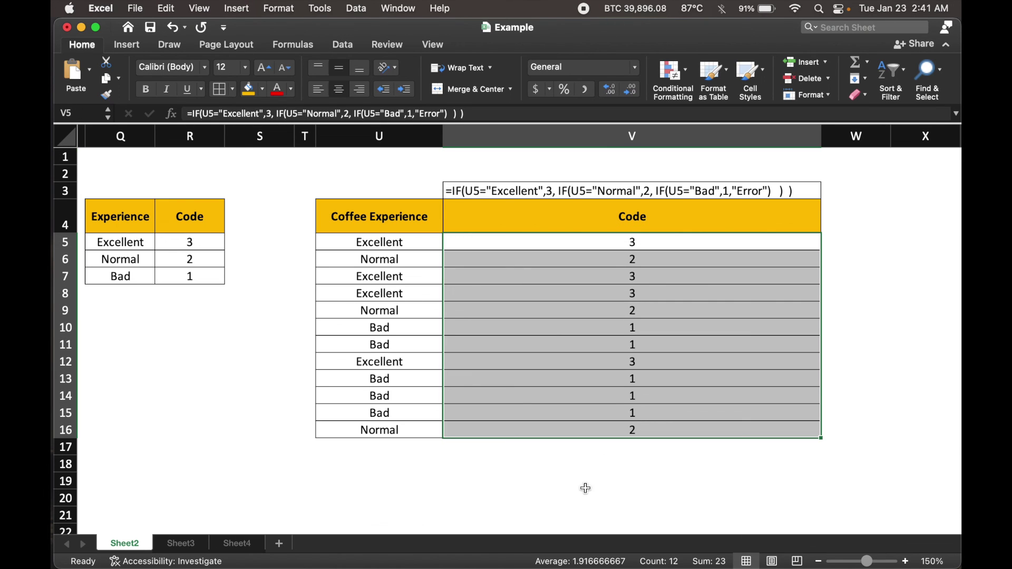